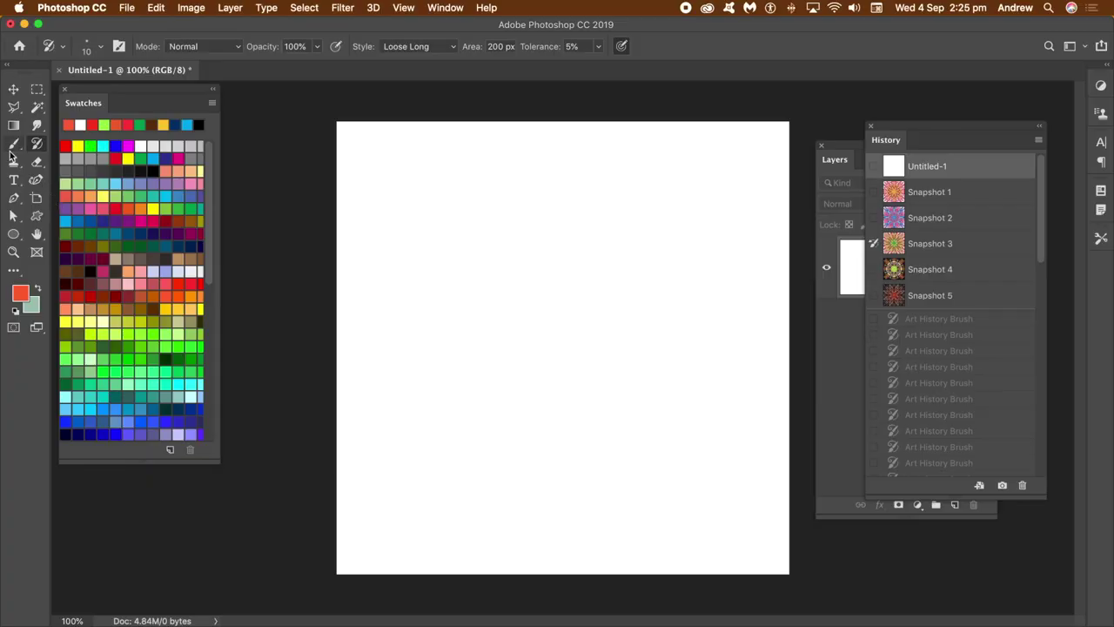
left_click(14, 147)
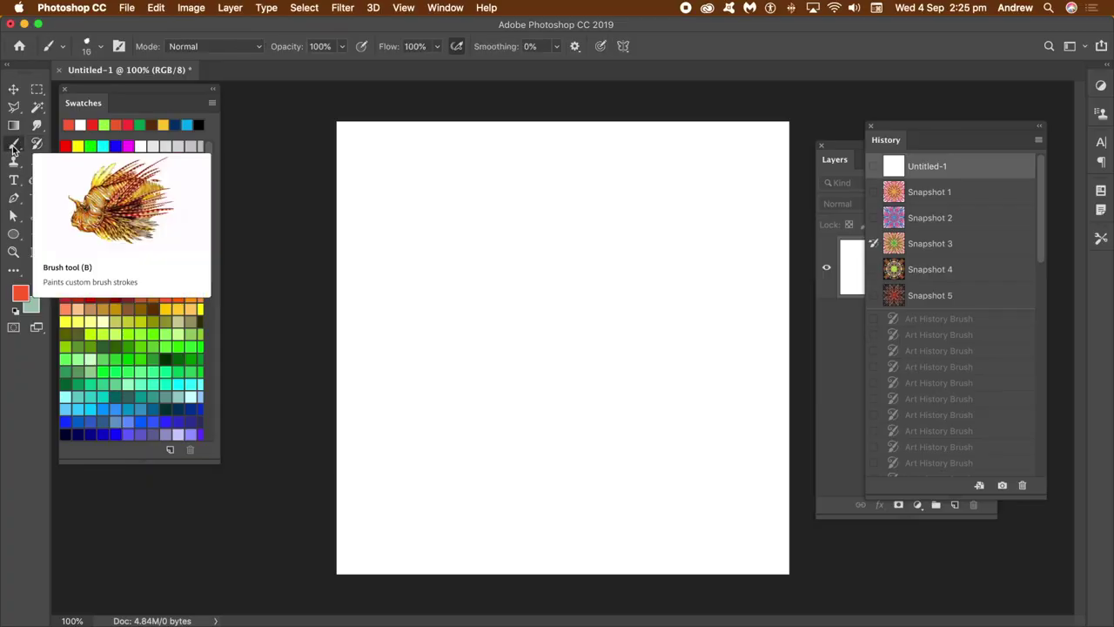
left_click(622, 51)
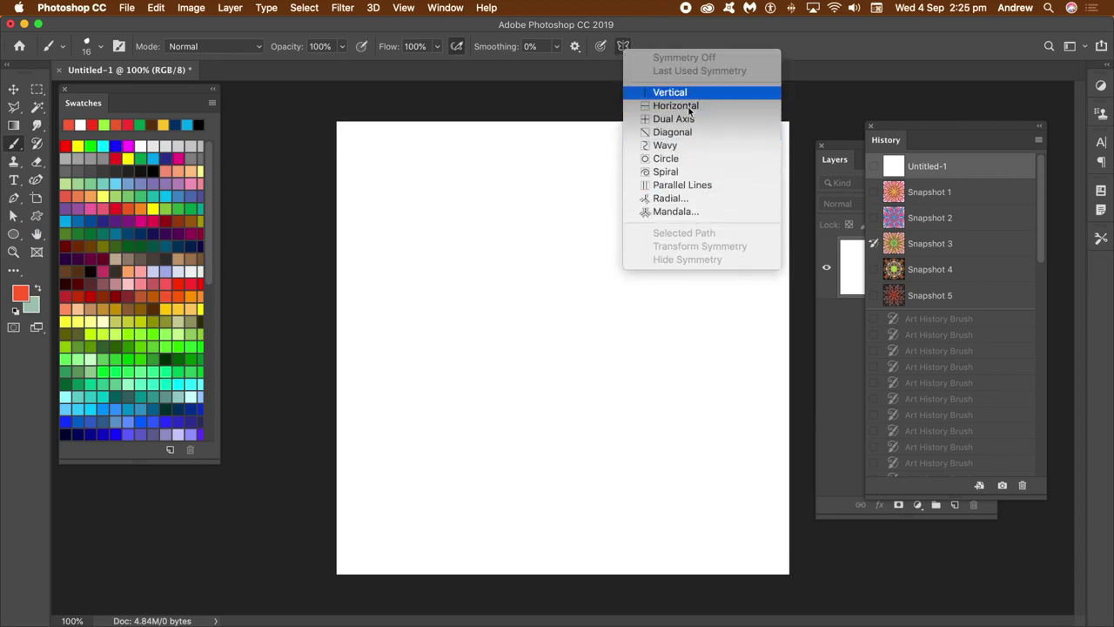
left_click(798, 41)
left_click(35, 143)
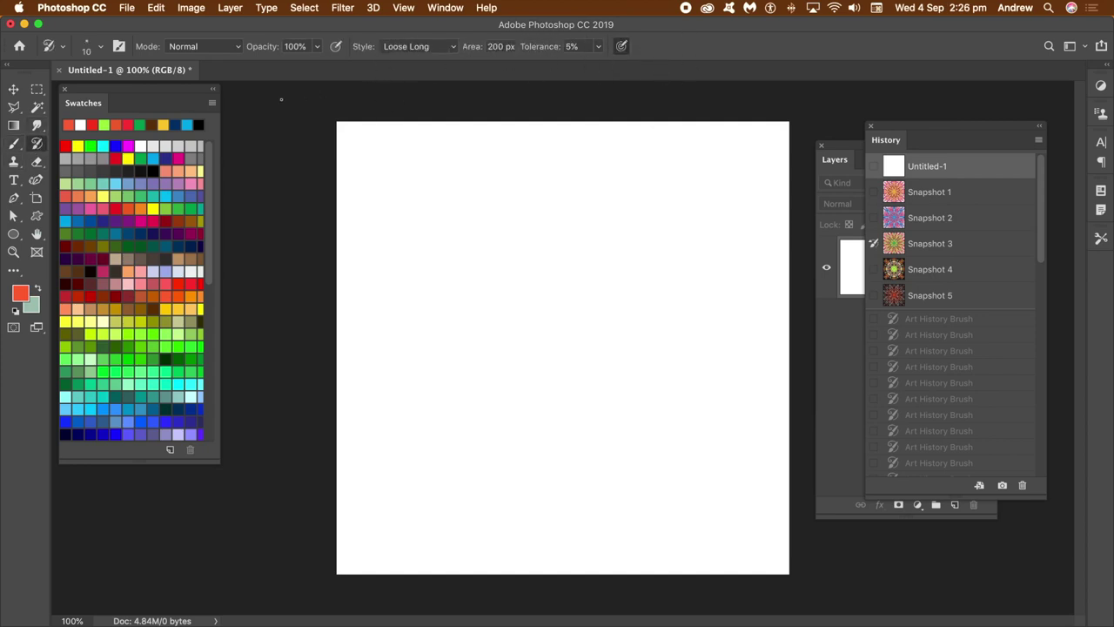
Pick Dark Pea Green as the Brush colour and set up a centred Mandala symmetry path with four crossing axes.
left_click(14, 147)
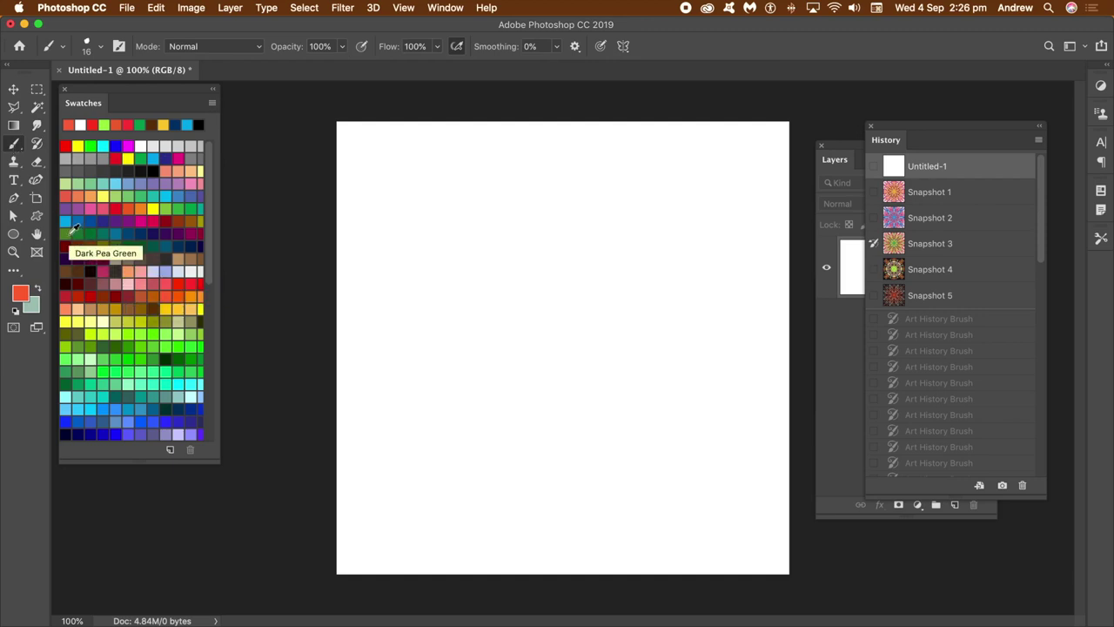
left_click(68, 234)
left_click(626, 46)
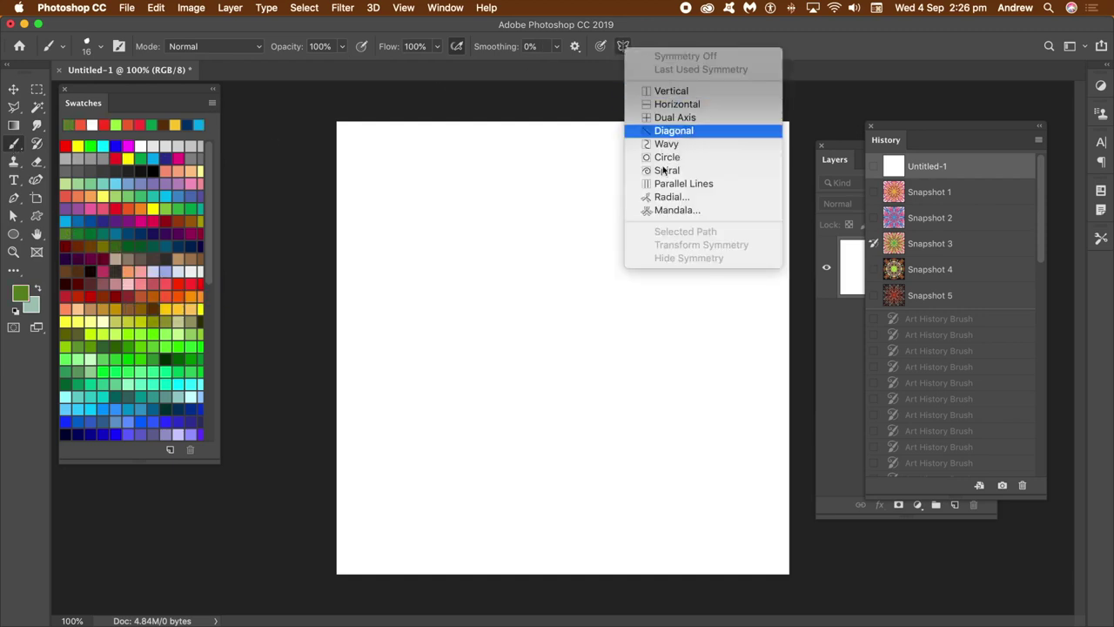
left_click(670, 209)
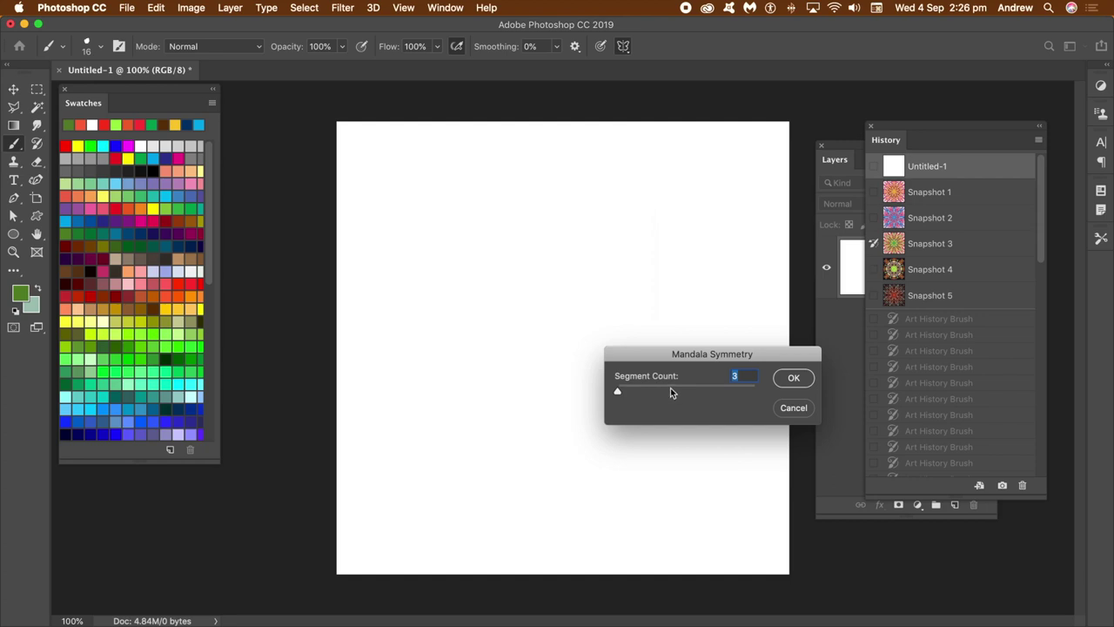
left_click(792, 379)
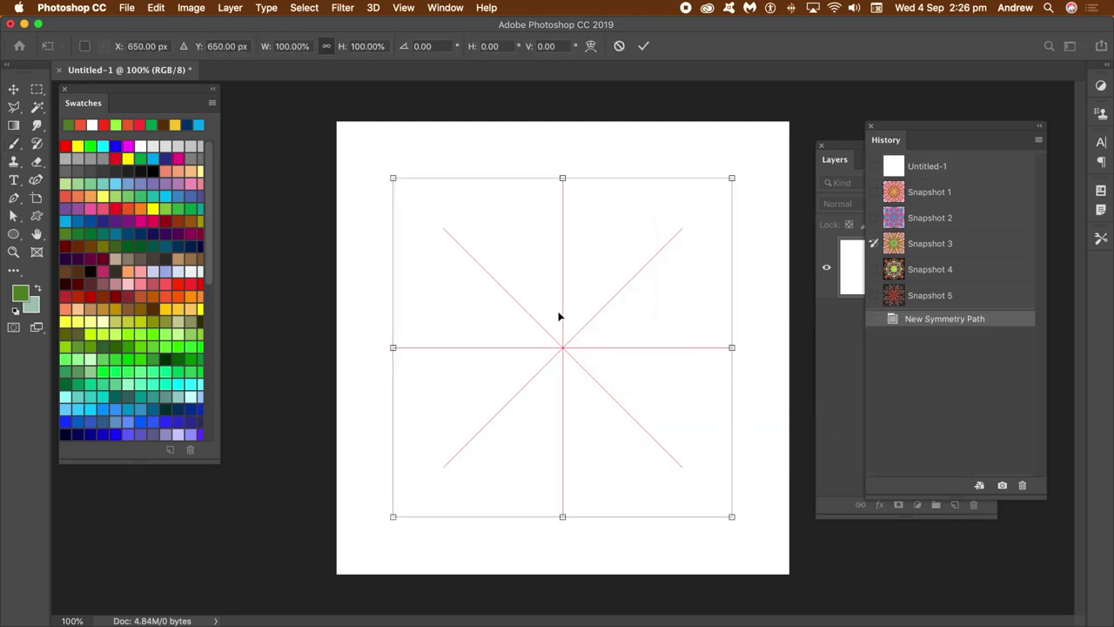
key("Return")
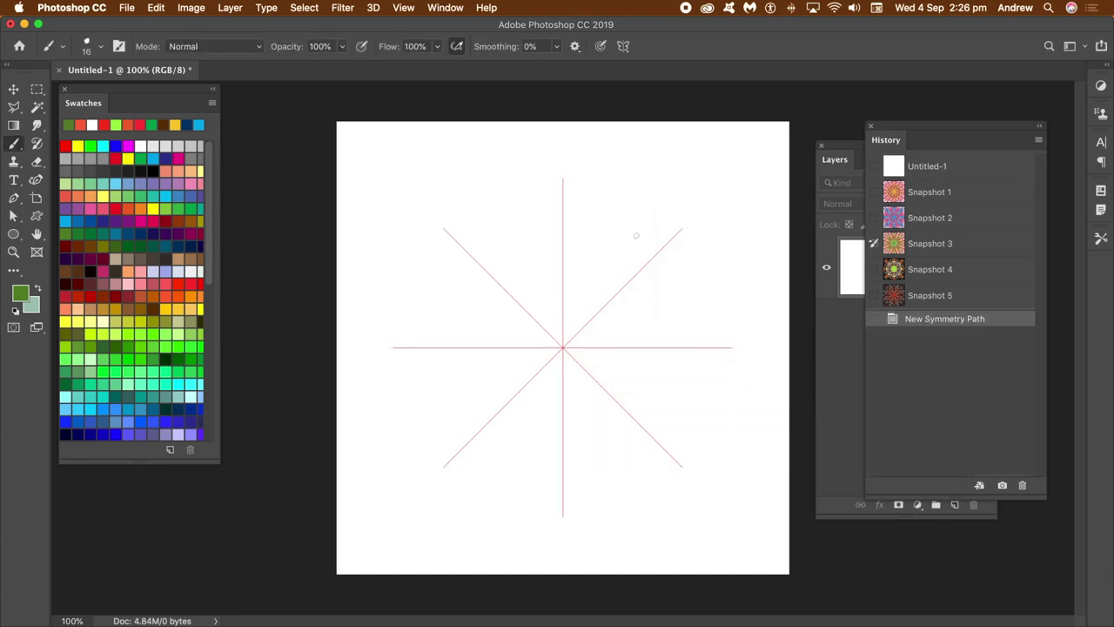
Paint dark green symmetrical brush strokes over the whole canvas to form a star-shaped mandala.
left_click_drag(563, 302, 408, 201)
left_click_drag(540, 261, 417, 192)
mouse_move(481, 223)
left_mouse_down()
mouse_move(403, 185)
mouse_move(412, 127)
mouse_move(482, 179)
mouse_move(524, 267)
left_mouse_up()
mouse_move(402, 176)
left_mouse_down()
mouse_move(456, 200)
mouse_move(589, 320)
mouse_move(567, 341)
left_mouse_up()
left_click_drag(535, 272, 571, 297)
left_click_drag(640, 379, 610, 388)
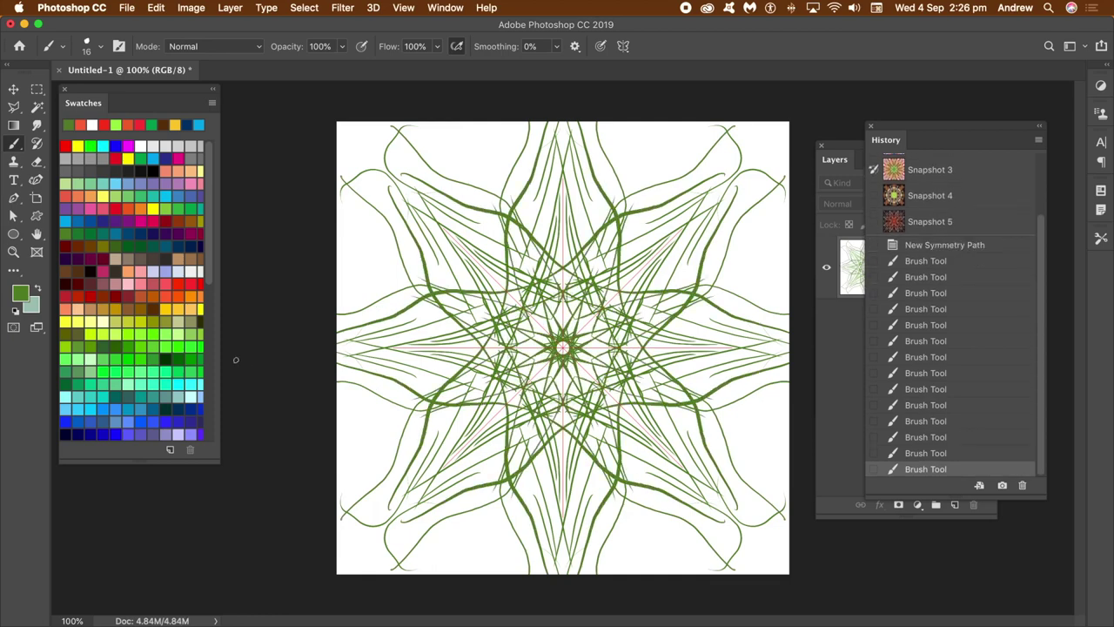
Choose a yellow-green swatch and paint strokes radiating from the mandala's centre to the canvas edges.
left_click(141, 324)
mouse_move(442, 273)
left_mouse_down()
mouse_move(488, 253)
mouse_move(561, 348)
left_mouse_up()
left_click_drag(571, 372, 603, 557)
left_click_drag(568, 402, 599, 539)
left_click_drag(591, 448, 599, 527)
left_click_drag(583, 409, 611, 496)
mouse_move(600, 439)
left_mouse_down()
mouse_move(654, 567)
mouse_move(691, 547)
mouse_move(629, 513)
left_mouse_up()
left_click_drag(658, 427, 748, 509)
mouse_move(664, 474)
left_mouse_down()
mouse_move(686, 533)
mouse_move(656, 531)
mouse_move(654, 568)
left_mouse_up()
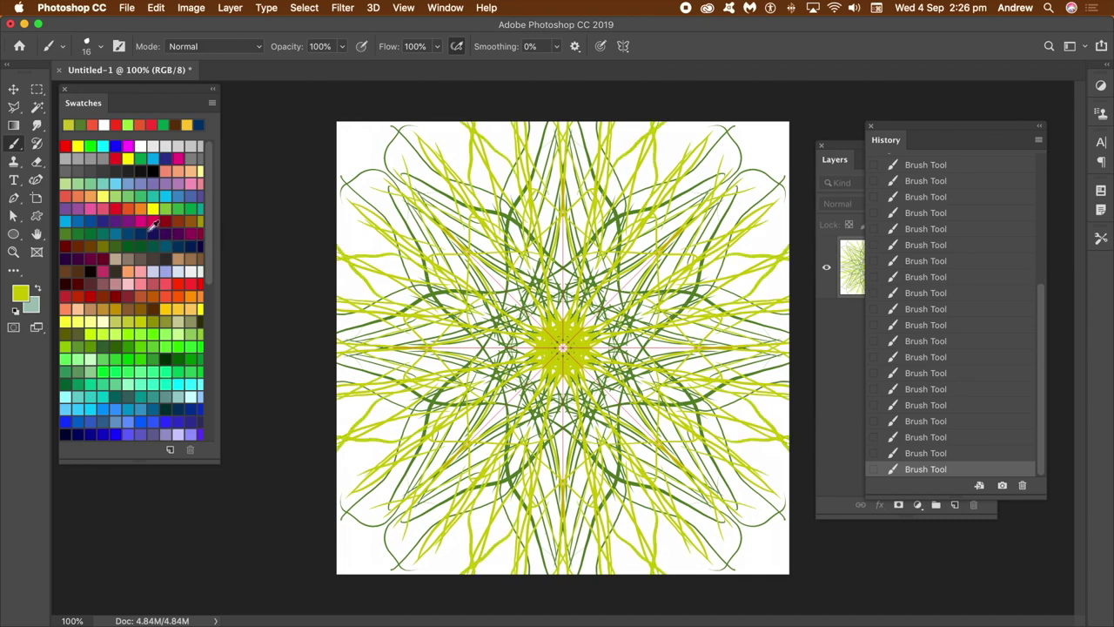
Choose a mid-grey swatch and paint long symmetrical strokes over the green mandala.
left_click(105, 153)
mouse_move(622, 447)
left_mouse_down()
mouse_move(656, 456)
mouse_move(734, 572)
left_mouse_up()
mouse_move(693, 484)
left_mouse_down()
mouse_move(719, 530)
mouse_move(489, 266)
mouse_move(324, 119)
left_mouse_up()
mouse_move(488, 229)
left_mouse_down()
mouse_move(509, 275)
mouse_move(644, 313)
mouse_move(805, 246)
left_mouse_up()
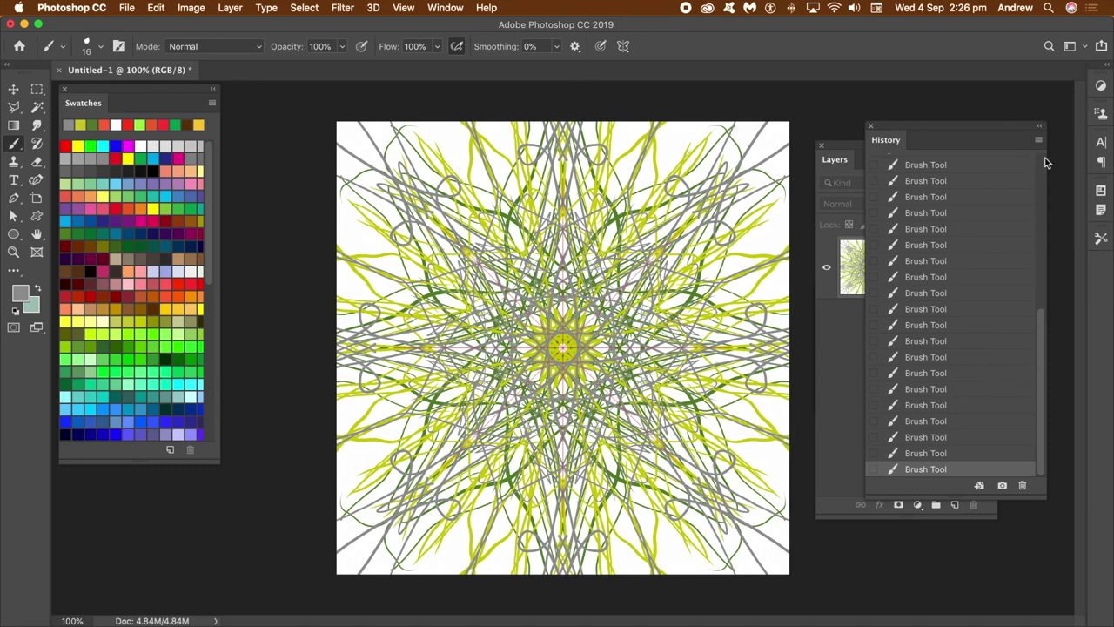
Save the finished green and grey mandala as a new history snapshot.
left_click(439, 8)
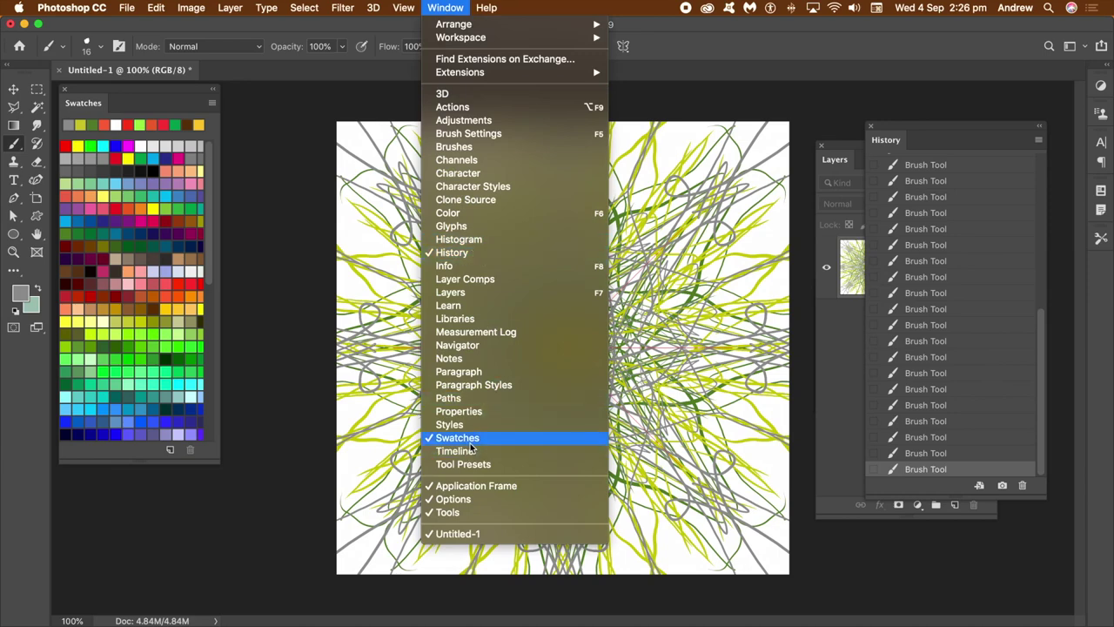
left_click(1041, 331)
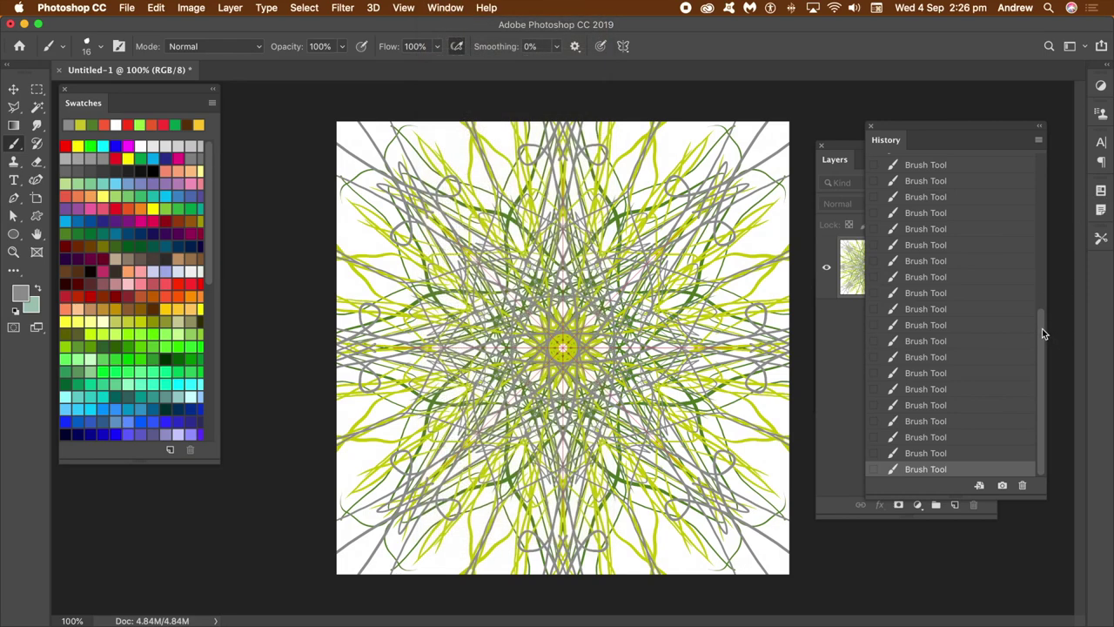
left_click_drag(1042, 328, 1052, 156)
left_click(1038, 140)
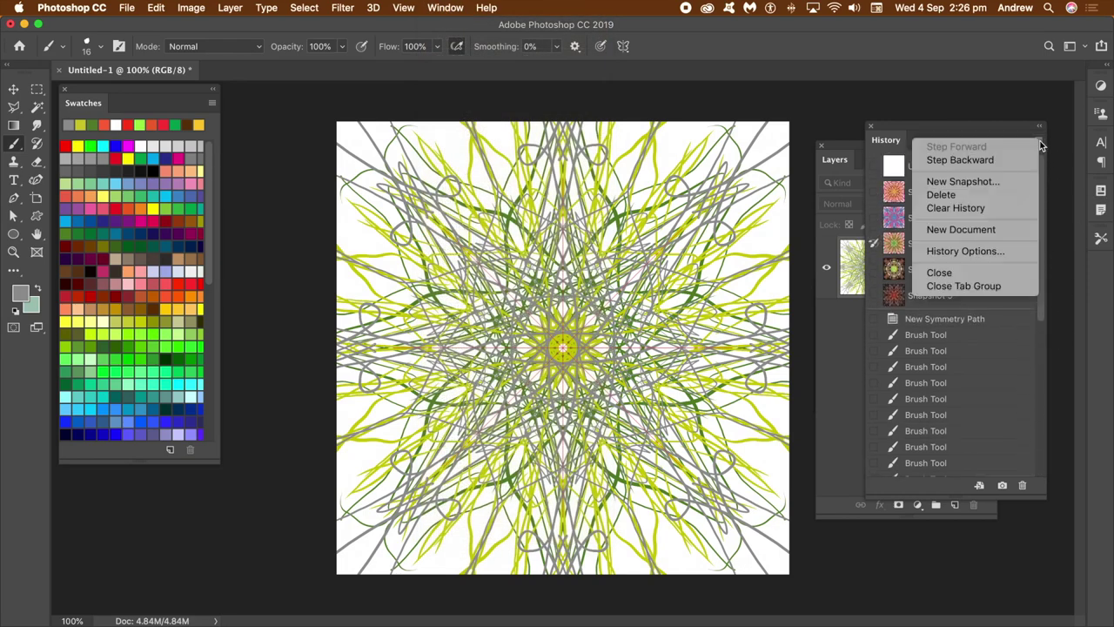
left_click(992, 185)
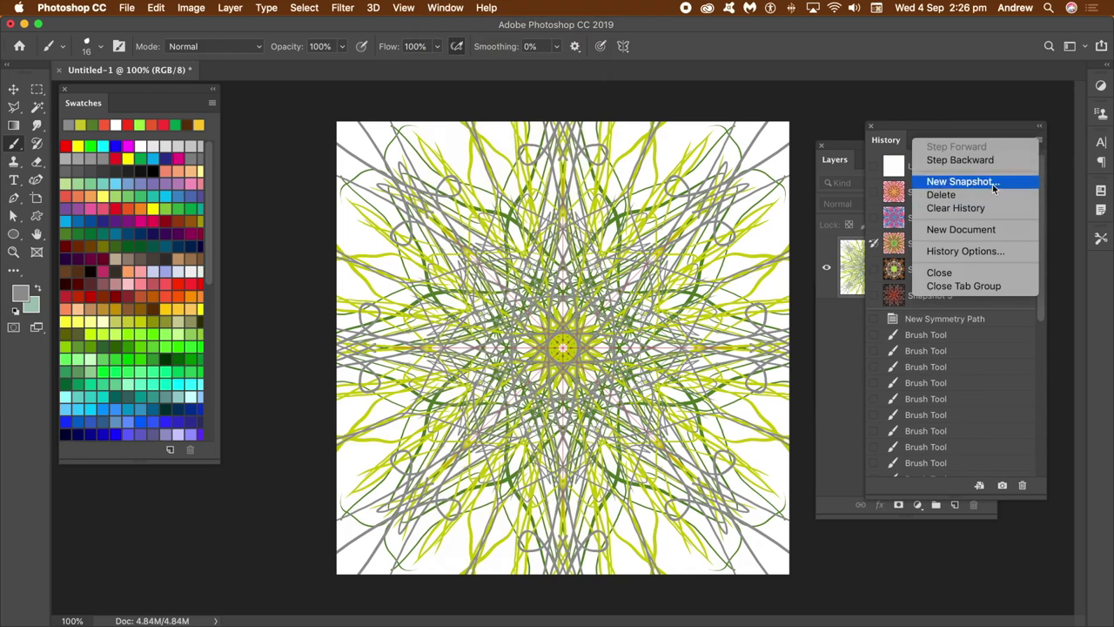
left_click(807, 382)
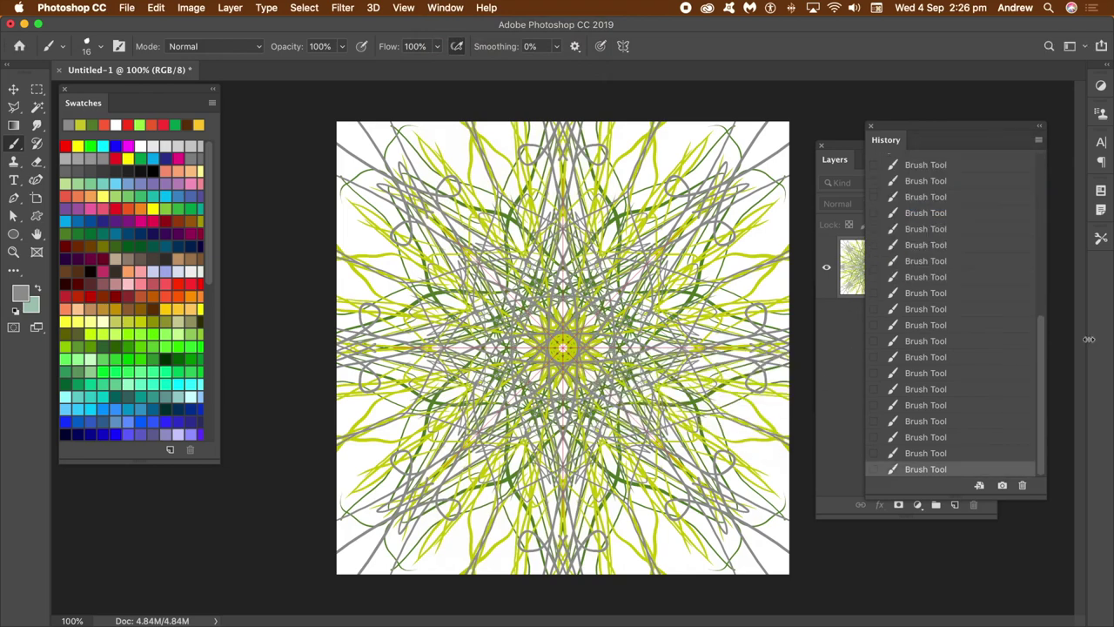
left_click_drag(1047, 375, 1034, 168)
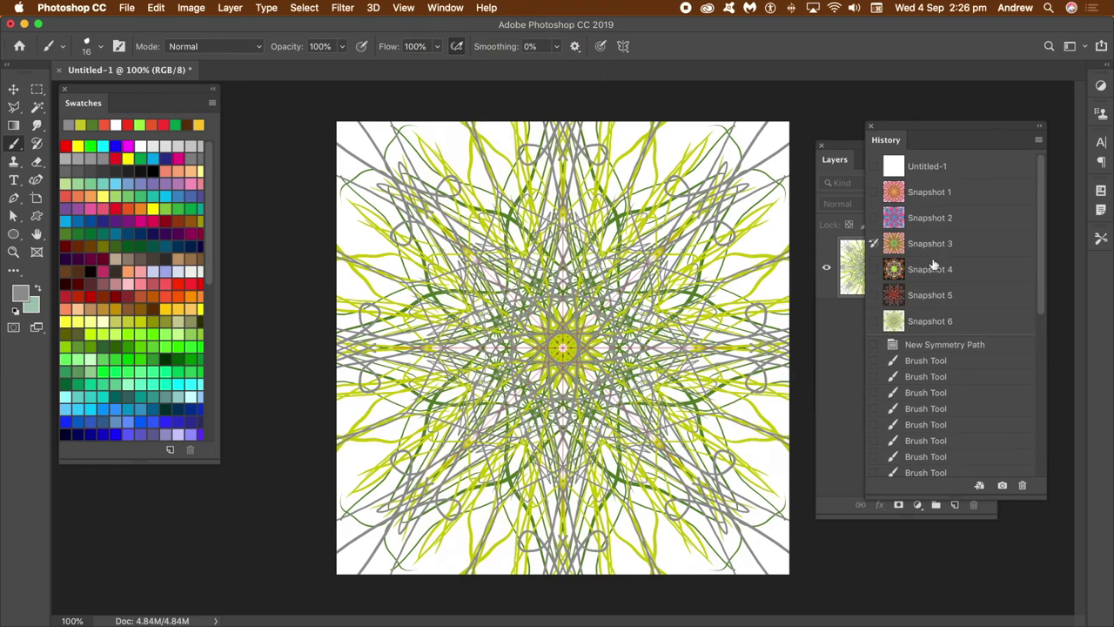
Close the swatches, fill the background with black and turn off the paint symmetry.
left_click(63, 89)
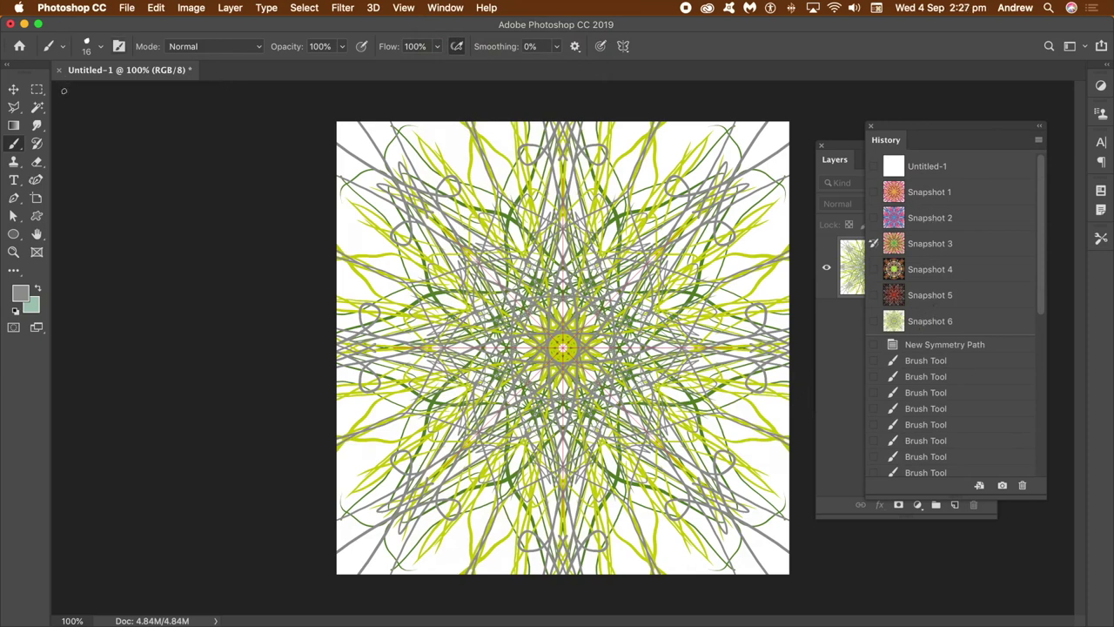
left_click(155, 8)
left_click(174, 228)
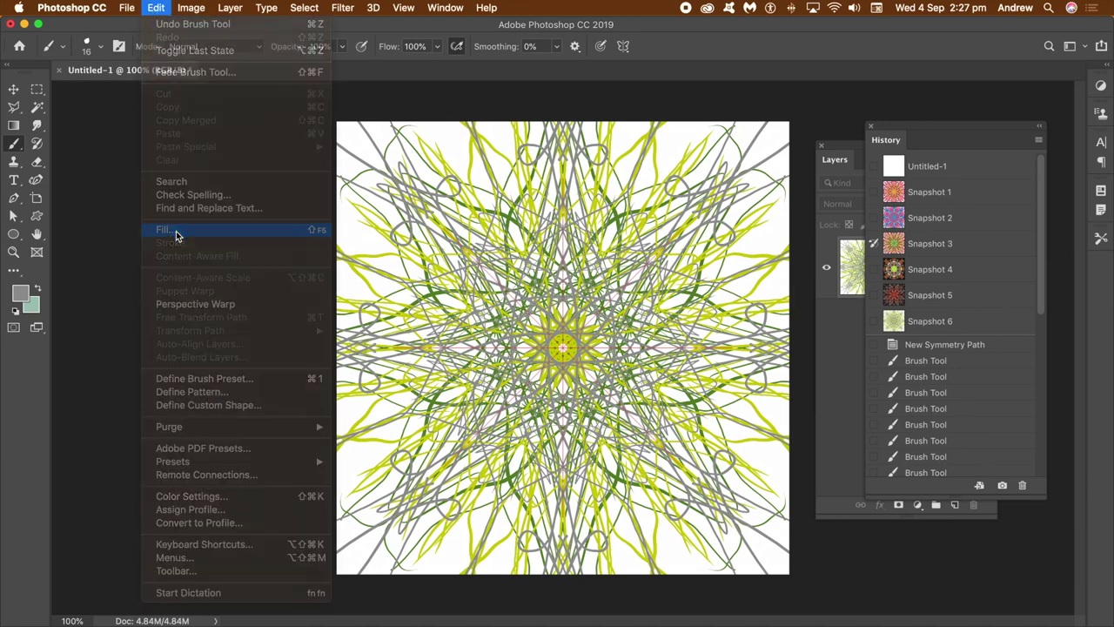
left_click(482, 240)
key("b")
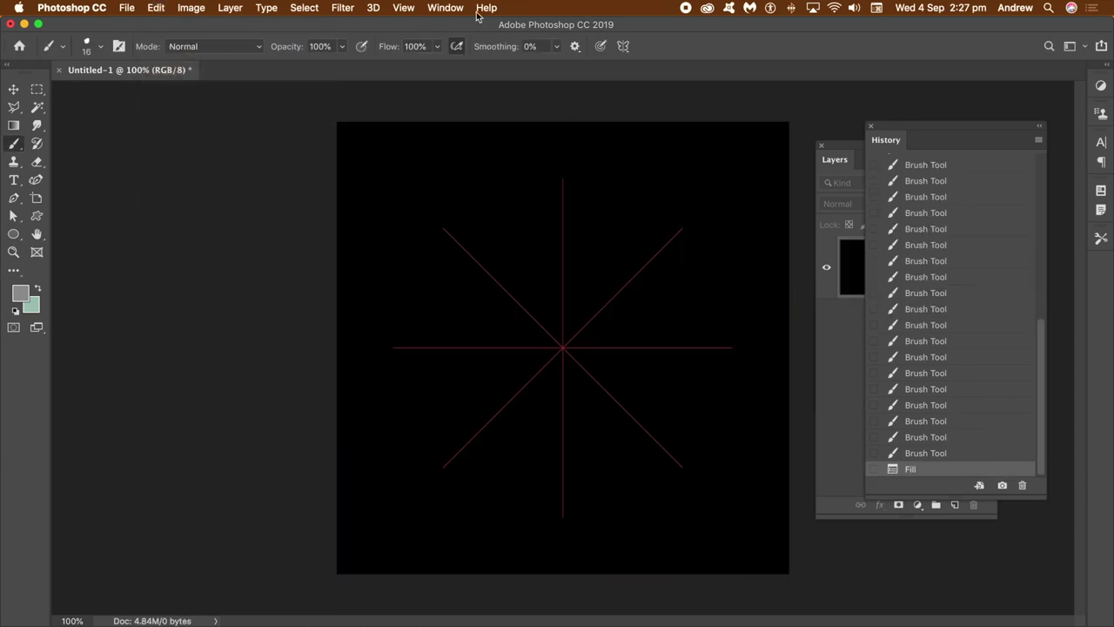
left_click(625, 48)
left_click(649, 58)
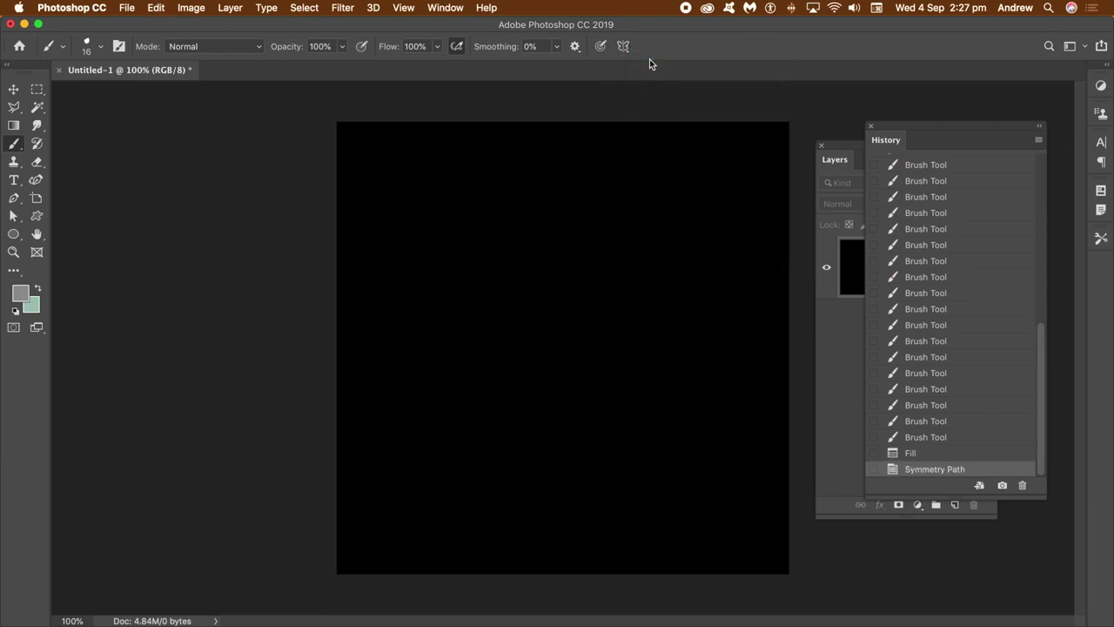
Switch to the Art History Brush and add a new empty layer above the black background.
left_click(37, 144)
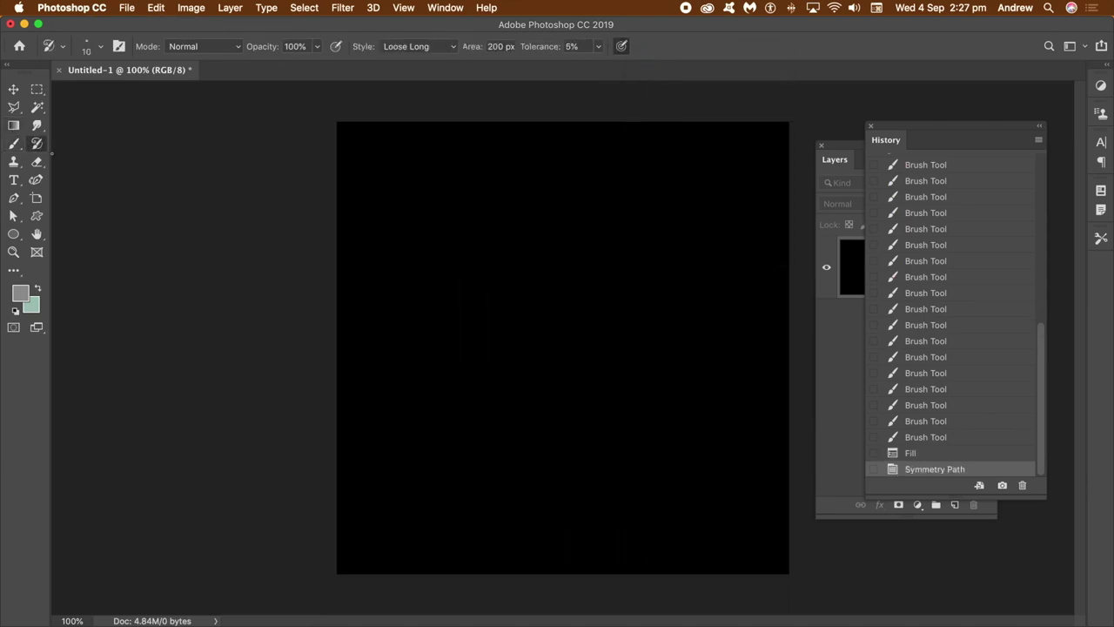
left_click(98, 49)
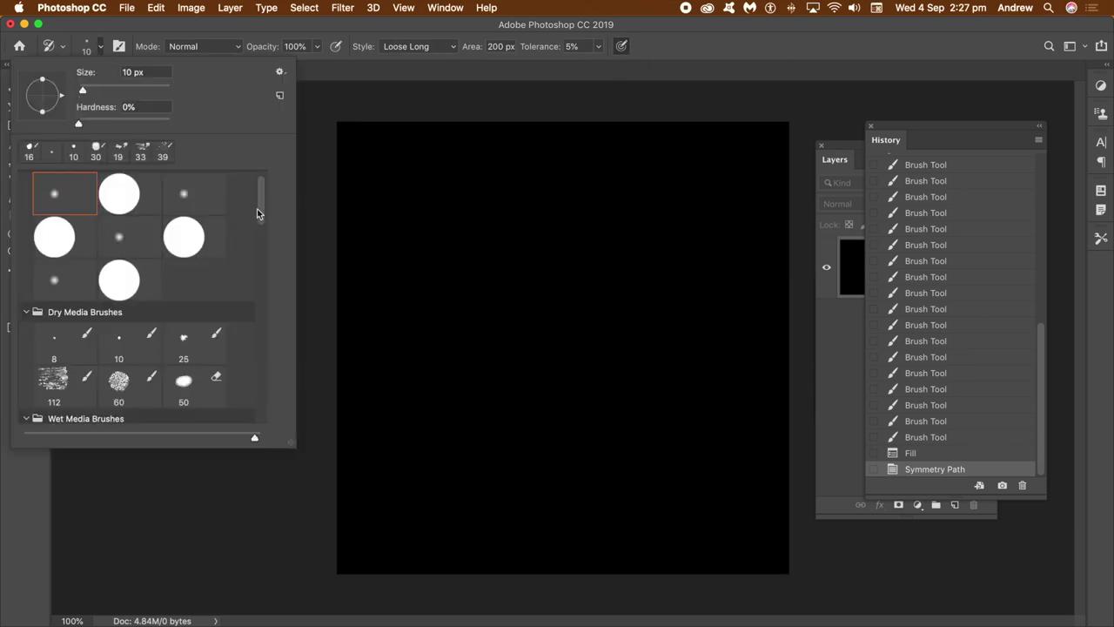
scroll(257, 208, "up", 2)
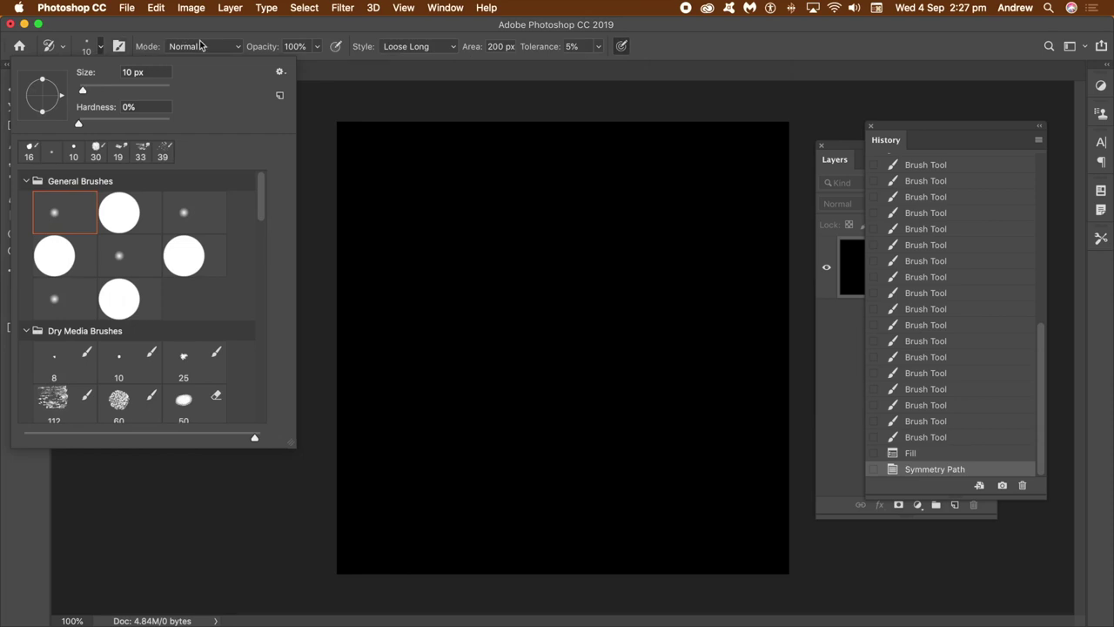
left_click(471, 29)
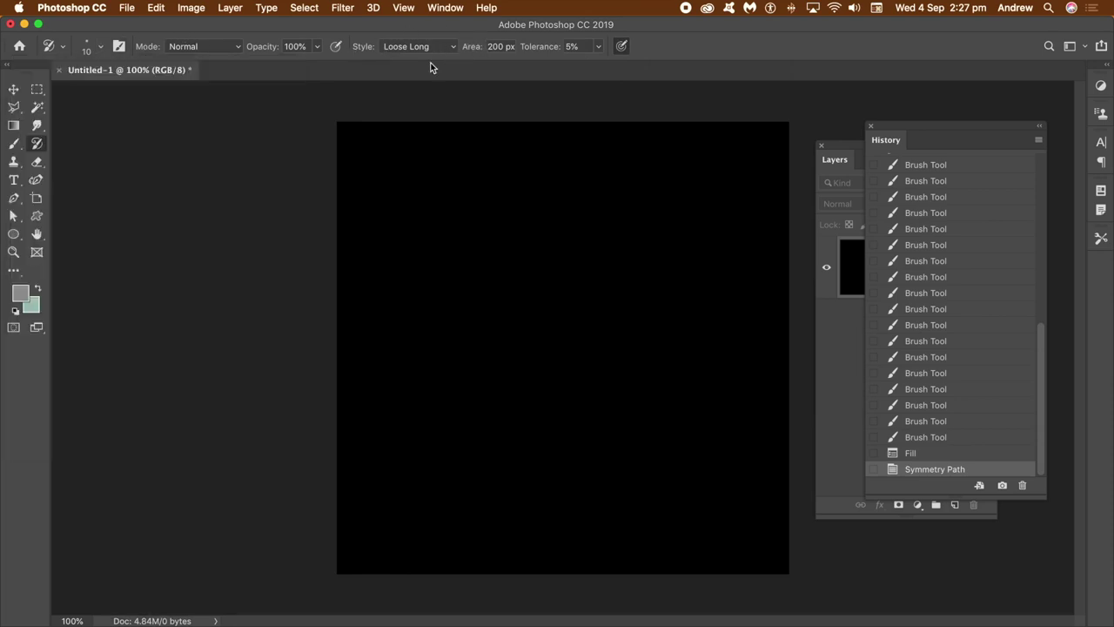
left_click(230, 8)
mouse_move(231, 23)
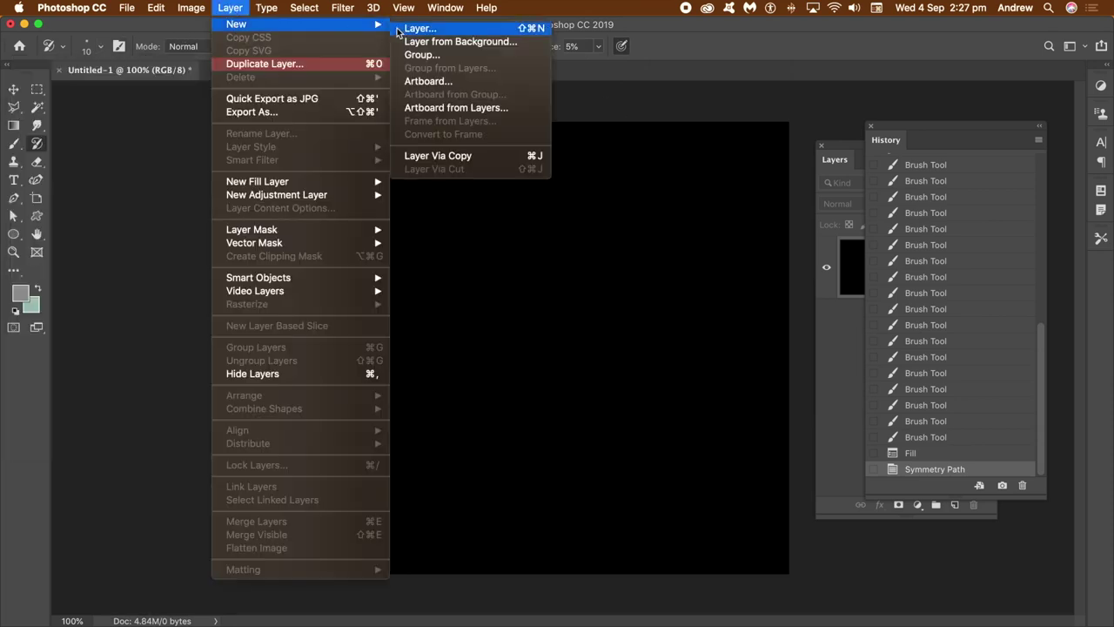
left_click(410, 30)
left_click(685, 203)
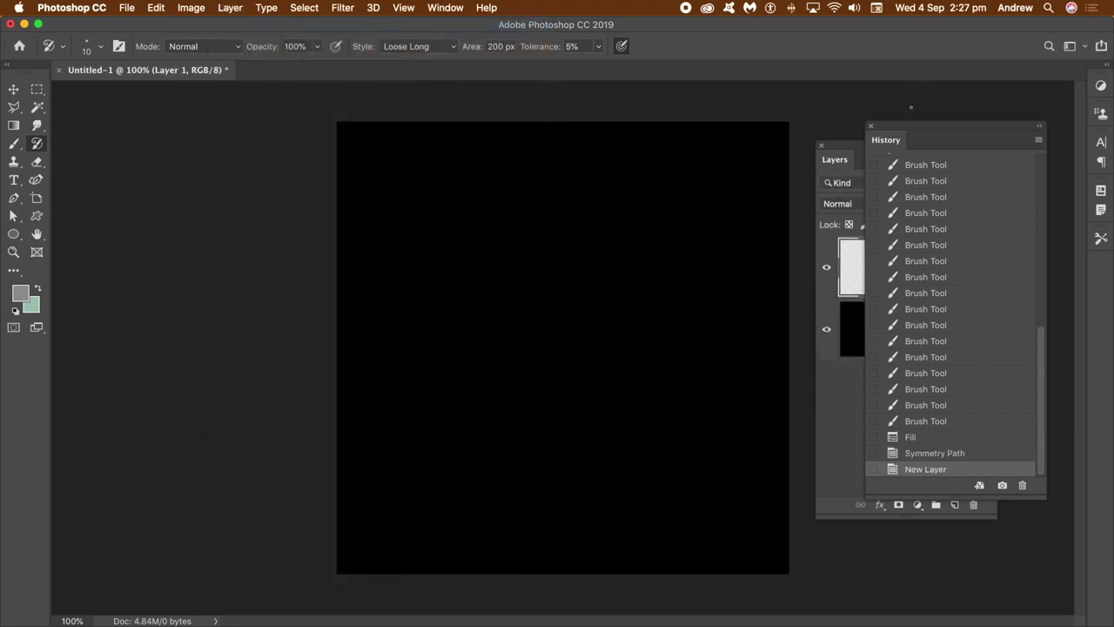
Paint Art History Brush strokes from Snapshot 3 on Layer 1, from the canvas centre out to its left edge.
left_click_drag(885, 131, 958, 140)
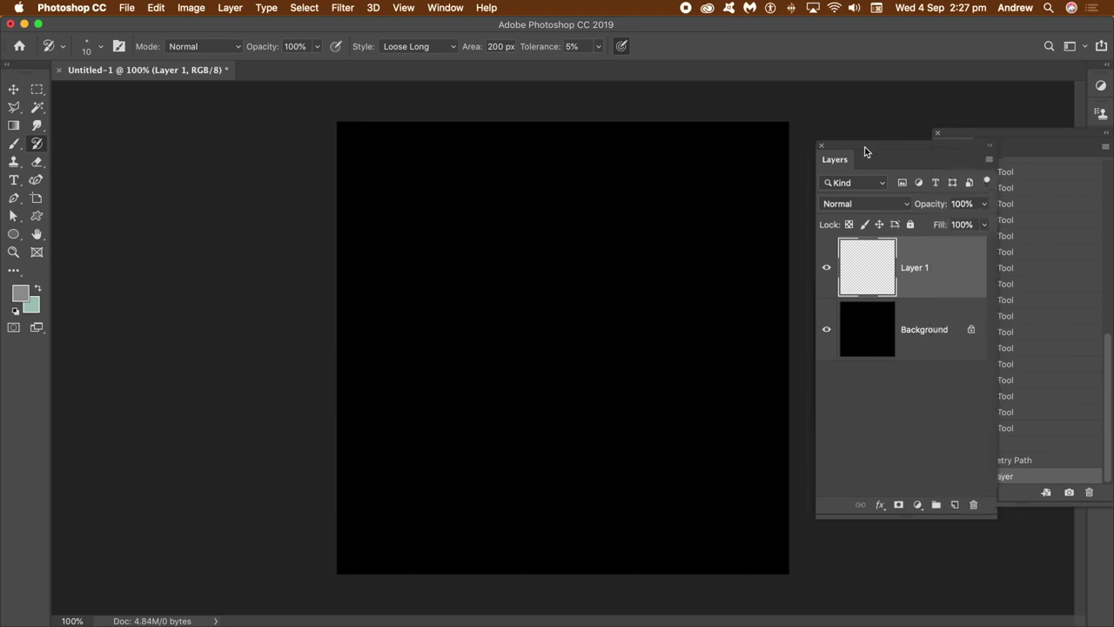
left_click_drag(866, 152, 837, 146)
mouse_move(592, 304)
left_mouse_down()
mouse_move(394, 224)
mouse_move(487, 278)
mouse_move(371, 225)
left_mouse_up()
left_click_drag(494, 320, 352, 324)
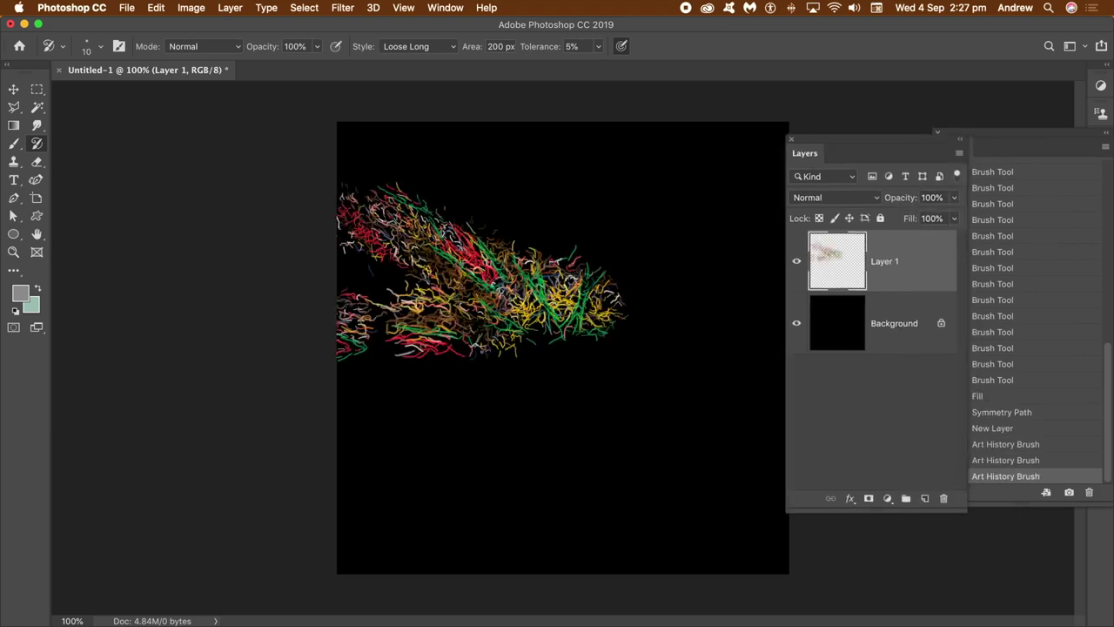
left_click_drag(477, 353, 348, 394)
left_click_drag(509, 365, 315, 433)
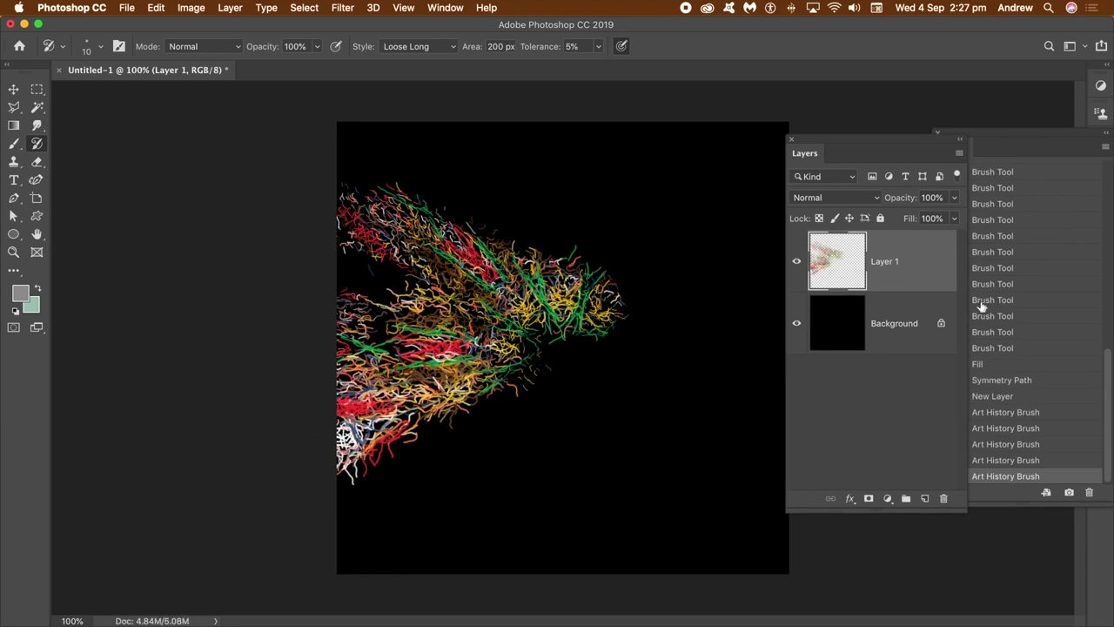
Set Snapshot 1 as the history source and paint Art History Brush strokes fanning out across the canvas's lower part.
left_click_drag(1035, 137, 933, 133)
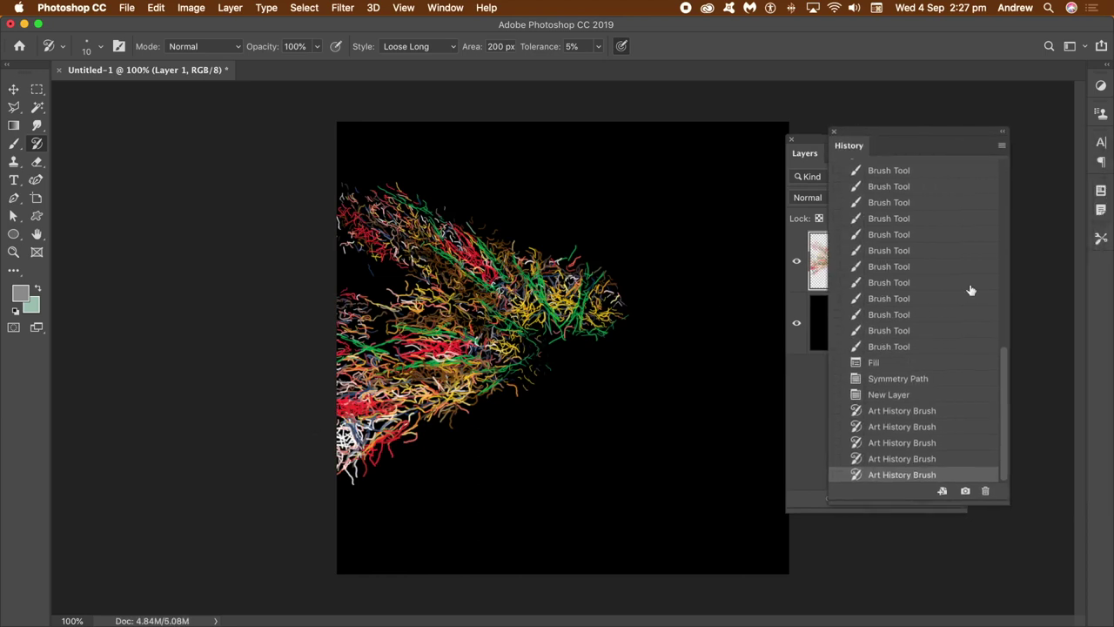
left_click_drag(1002, 352, 1013, 167)
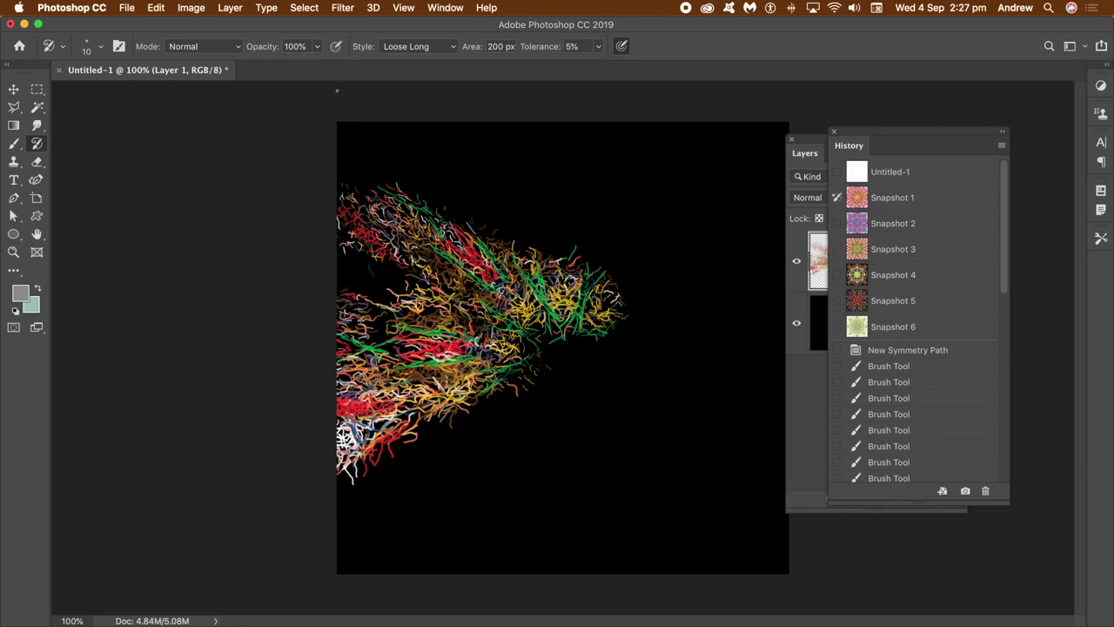
left_click_drag(517, 343, 355, 516)
mouse_move(538, 379)
left_mouse_down()
mouse_move(398, 533)
mouse_move(552, 527)
mouse_move(553, 540)
left_mouse_up()
left_click_drag(568, 378, 663, 535)
left_click_drag(566, 383, 681, 537)
left_click_drag(600, 391, 713, 487)
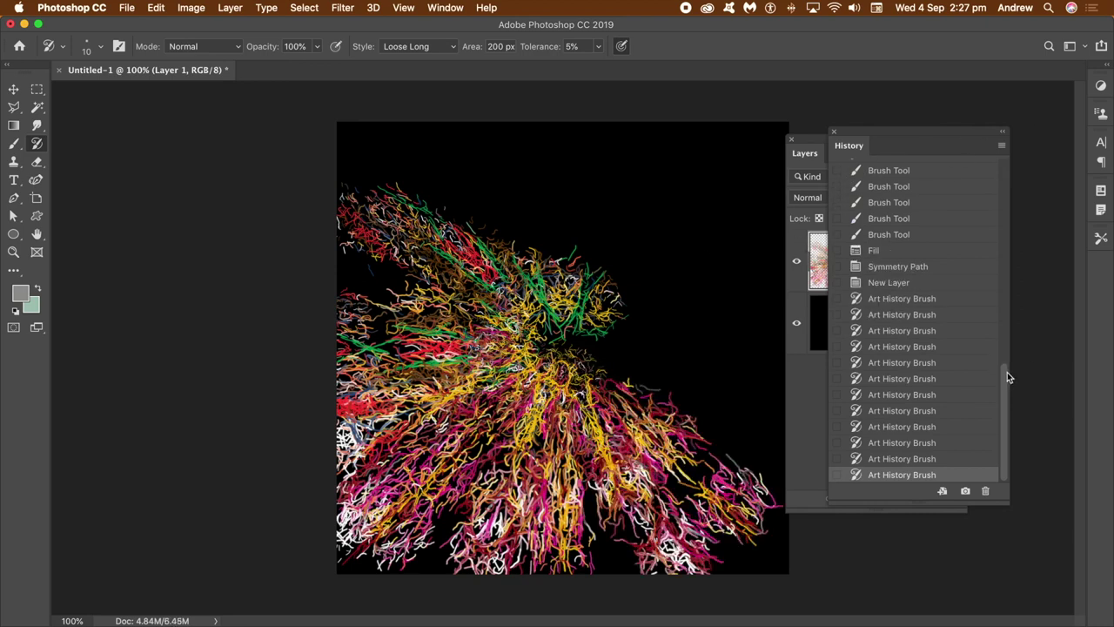
Set Snapshot 5 as the history source and paint Art History Brush strokes across the canvas's right side and top.
left_click_drag(1008, 377, 1001, 171)
left_click(836, 301)
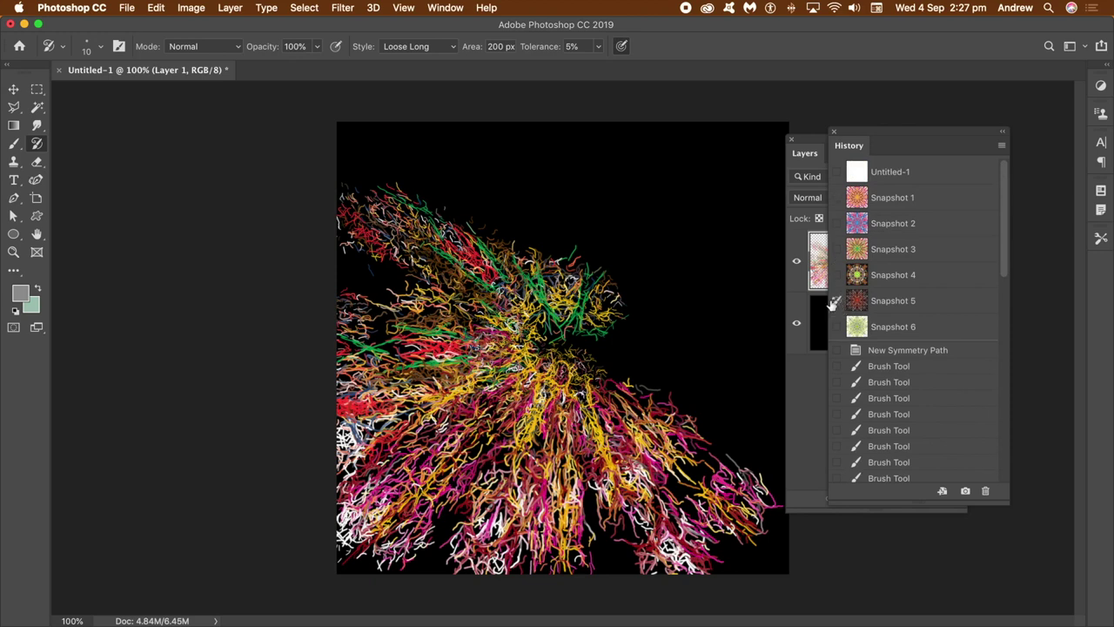
left_click_drag(597, 381, 773, 434)
left_click_drag(602, 351, 771, 377)
left_click_drag(603, 331, 770, 307)
left_click_drag(614, 301, 748, 264)
left_click_drag(613, 303, 725, 209)
mouse_move(613, 285)
left_mouse_down()
mouse_move(634, 261)
mouse_move(646, 174)
mouse_move(571, 198)
mouse_move(383, 124)
left_mouse_up()
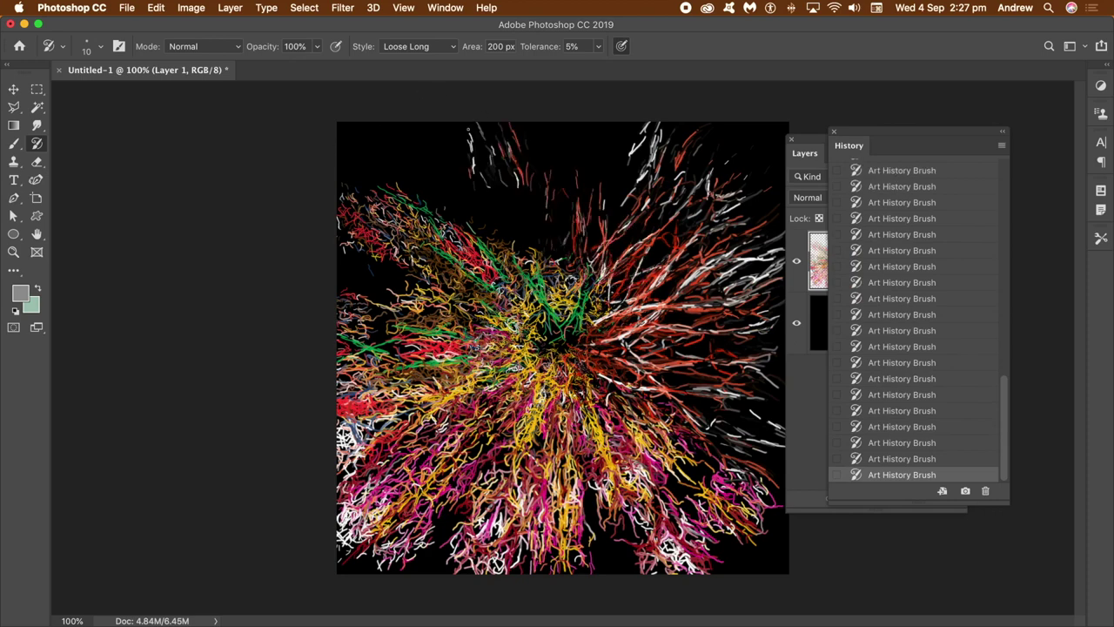
Delete the painted Layer 1 from the document.
left_click(795, 403)
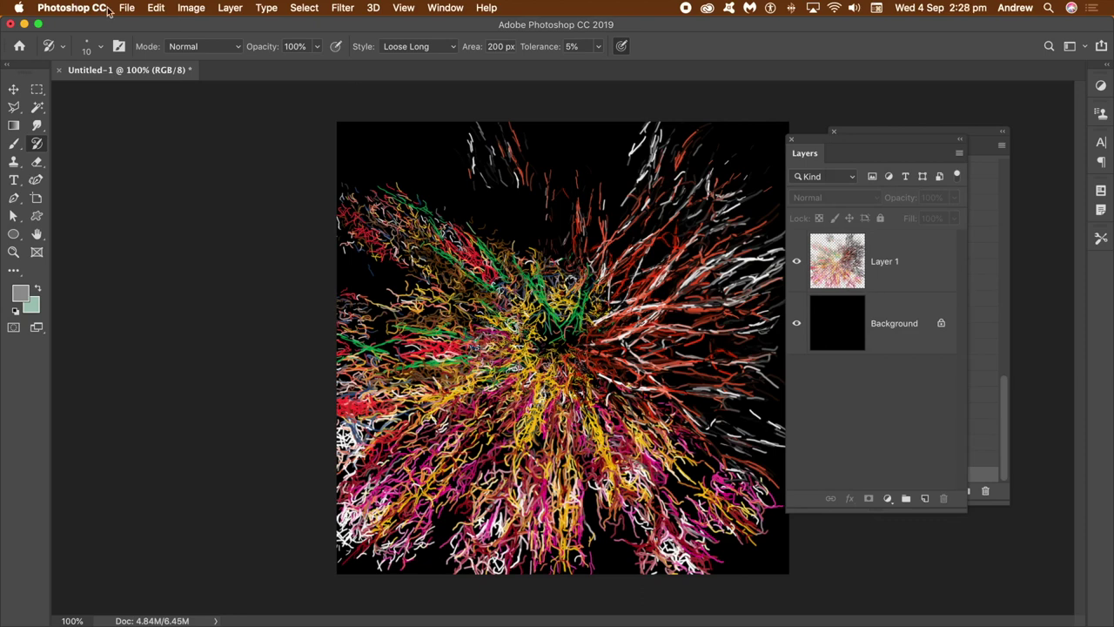
left_click(163, 11)
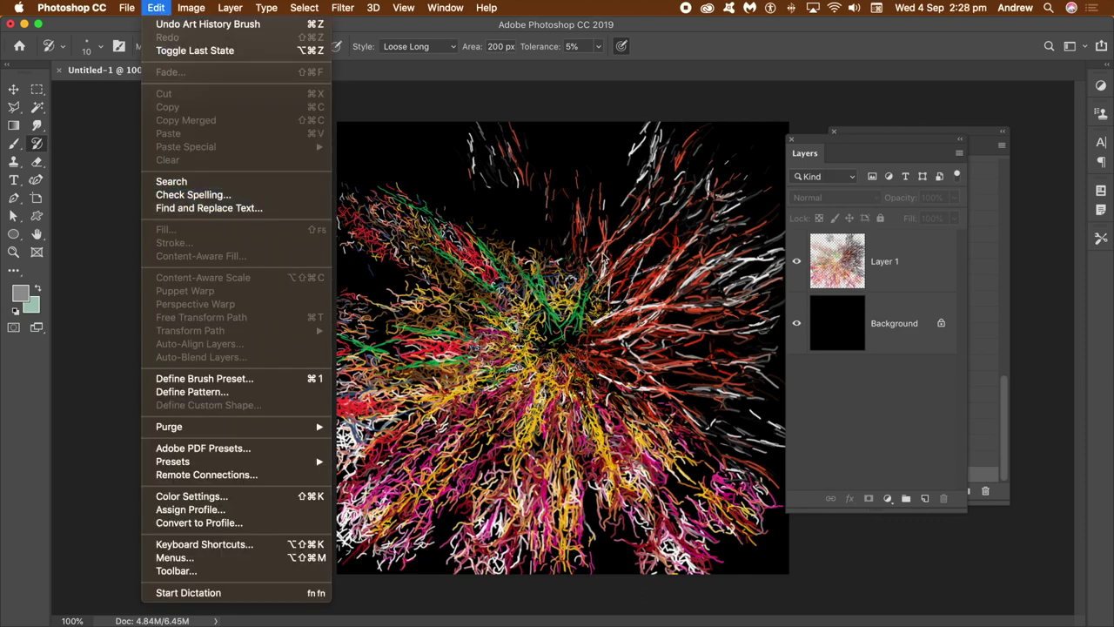
left_click(589, 260)
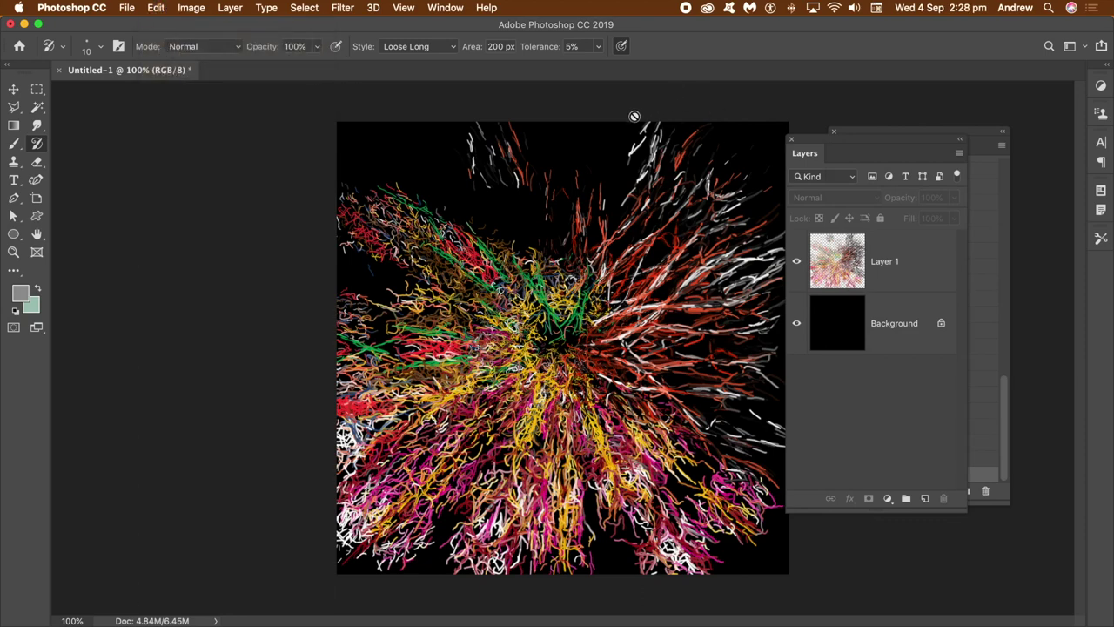
left_click_drag(912, 266, 944, 498)
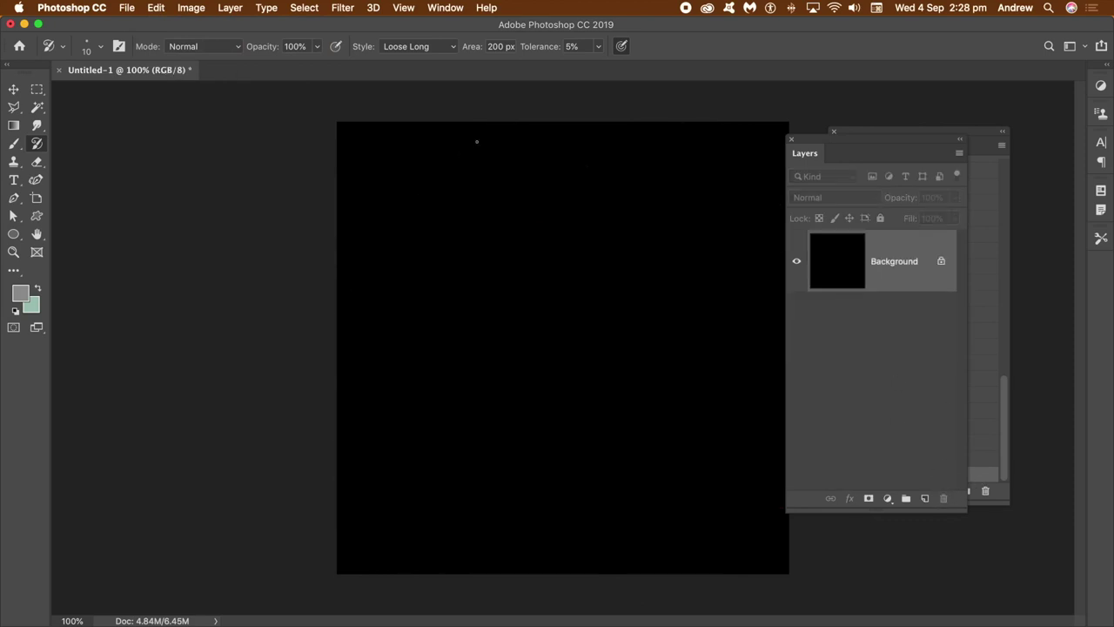
Add a new empty Layer 1 above the black background with the default settings.
left_click(219, 9)
mouse_move(252, 23)
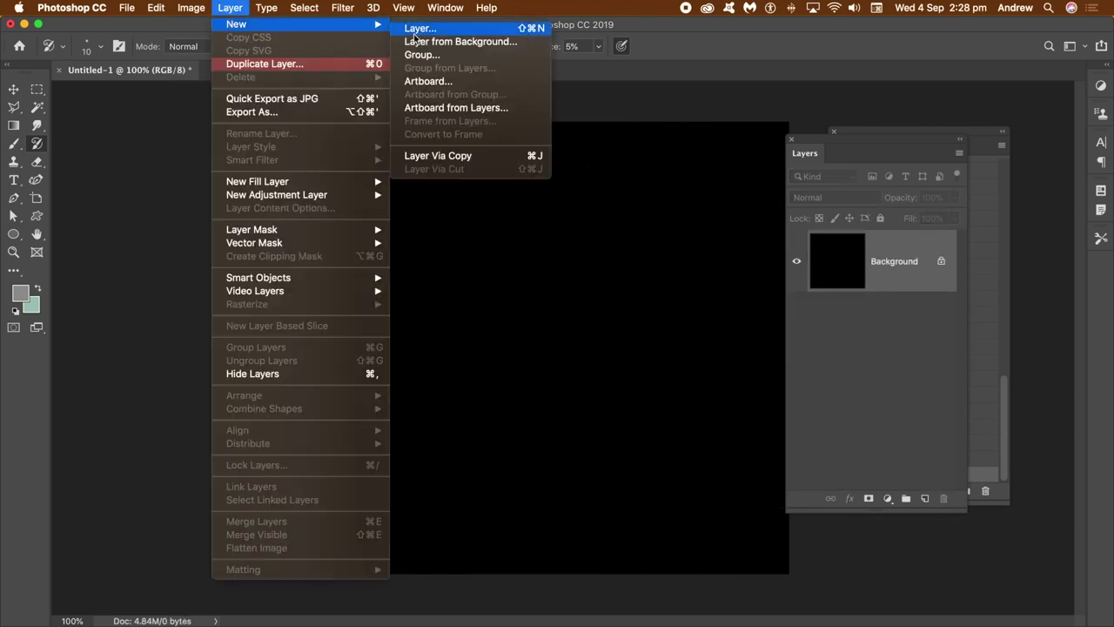
left_click(395, 39)
left_click(693, 204)
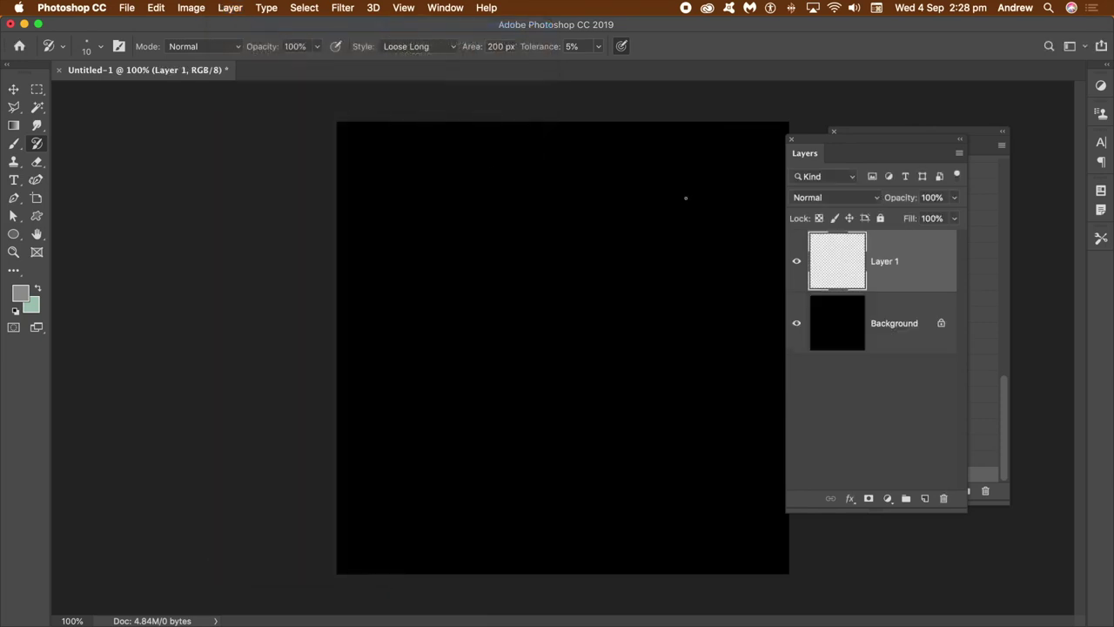
Set Snapshot 1 as the history source and paint Art History Brush strokes radiating from the centre across the whole canvas on Layer 1.
left_click(969, 135)
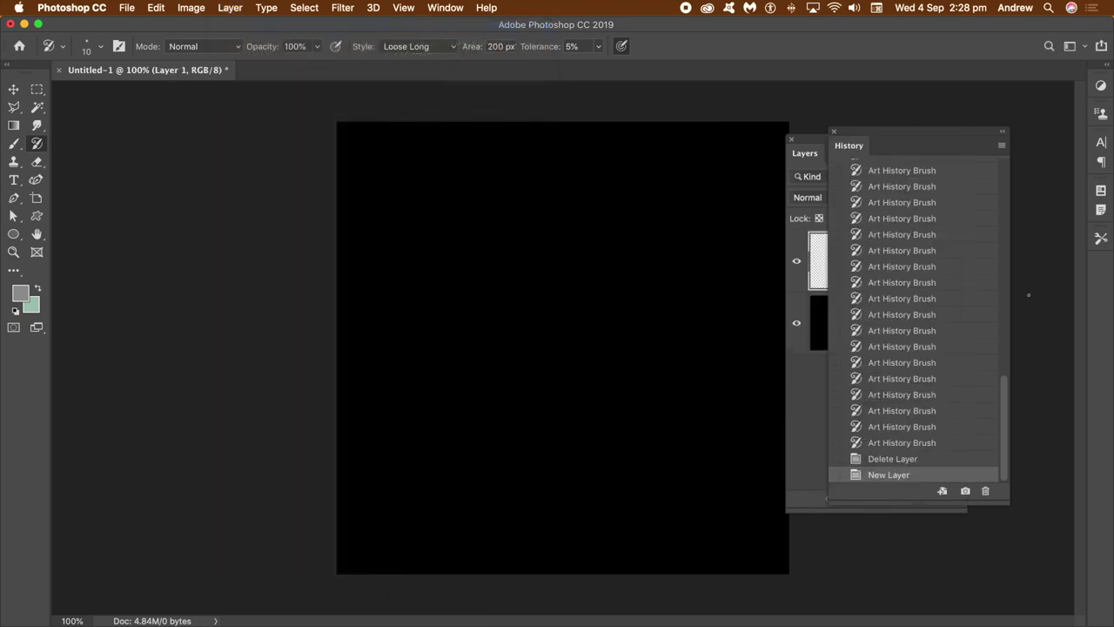
left_click_drag(1004, 397, 1037, 189)
left_click(836, 198)
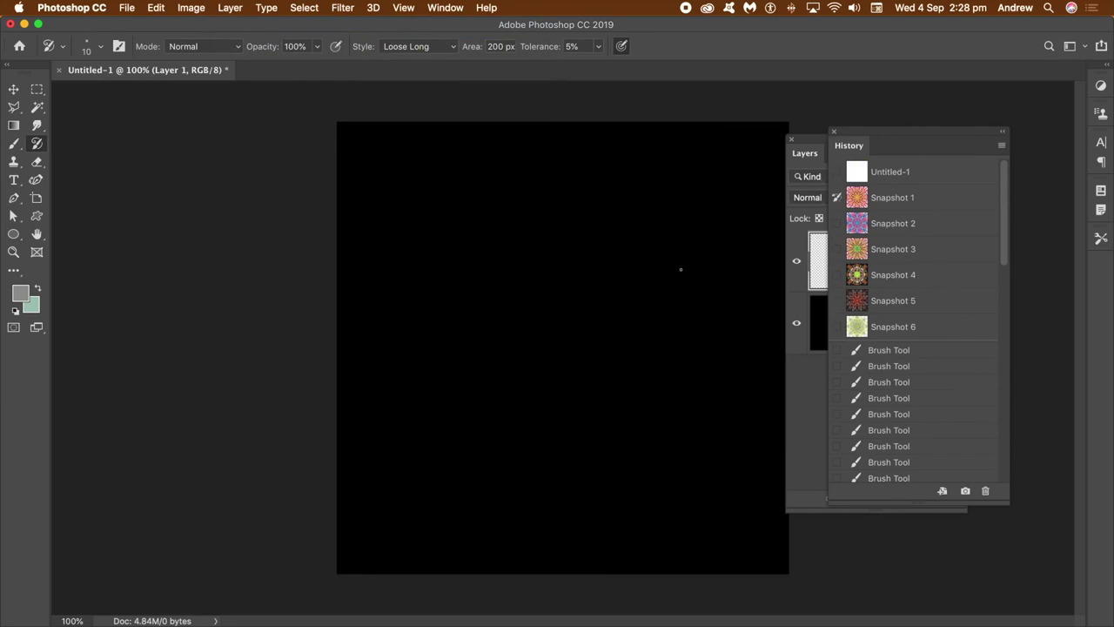
mouse_move(529, 273)
left_mouse_down()
mouse_move(428, 218)
mouse_move(416, 261)
mouse_move(357, 179)
left_mouse_up()
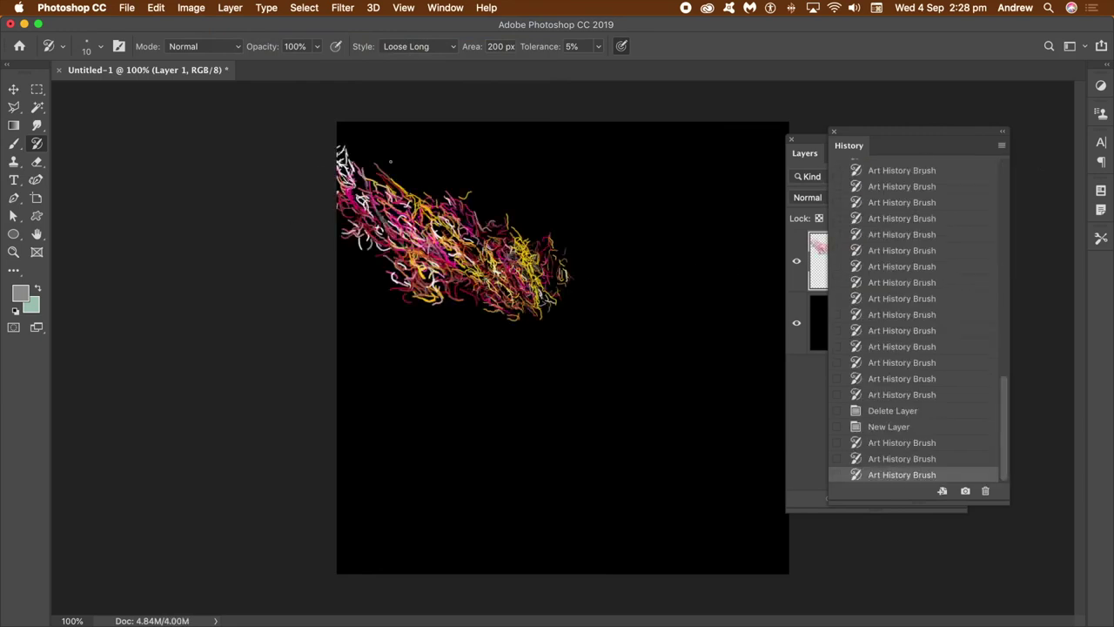
left_click_drag(483, 209, 374, 133)
mouse_move(526, 231)
left_mouse_down()
mouse_move(447, 102)
mouse_move(529, 112)
left_mouse_up()
left_click_drag(588, 229, 618, 120)
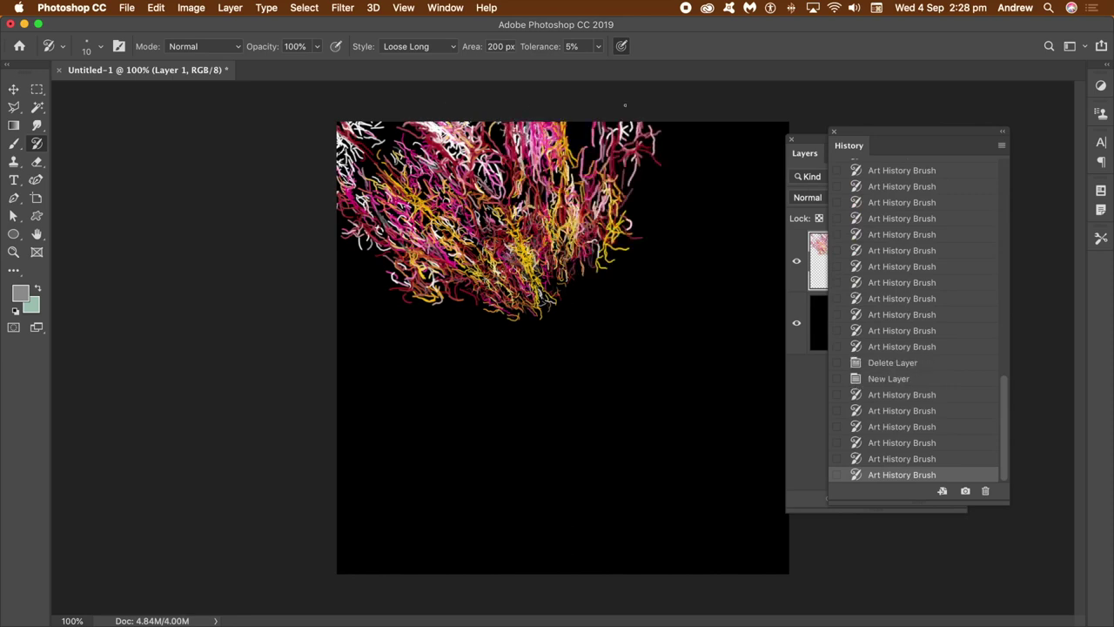
left_click_drag(617, 246, 699, 168)
left_click(699, 174)
left_click(679, 209)
left_click(709, 231)
left_click(710, 240)
mouse_move(622, 292)
left_mouse_down()
mouse_move(709, 271)
mouse_move(731, 300)
left_mouse_up()
mouse_move(619, 314)
left_mouse_down()
mouse_move(736, 327)
mouse_move(744, 386)
left_mouse_up()
left_click(687, 383)
left_click(723, 427)
left_click(735, 487)
left_click(609, 430)
left_click_drag(602, 425, 709, 503)
mouse_move(603, 436)
left_mouse_down()
mouse_move(674, 512)
mouse_move(648, 512)
left_mouse_up()
left_click_drag(605, 435, 635, 518)
mouse_move(560, 459)
left_mouse_down()
mouse_move(597, 535)
mouse_move(559, 540)
left_mouse_up()
left_click_drag(561, 427, 518, 535)
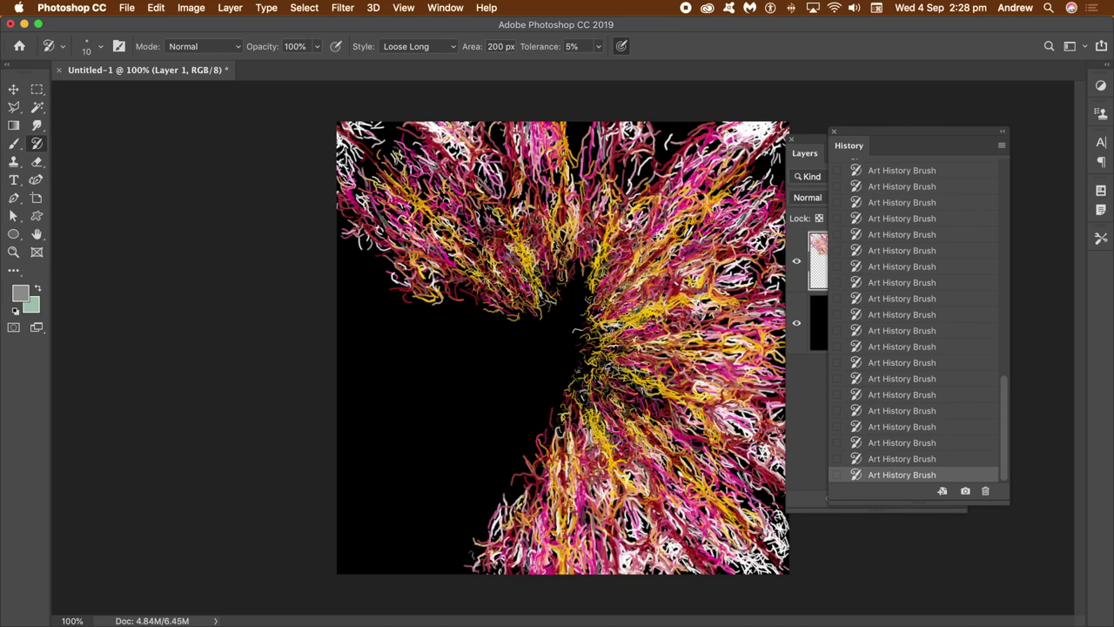
left_click_drag(557, 370, 483, 526)
mouse_move(561, 272)
left_mouse_down()
mouse_move(581, 288)
mouse_move(452, 303)
left_mouse_up()
mouse_move(544, 337)
left_mouse_down()
mouse_move(370, 303)
mouse_move(370, 355)
left_mouse_up()
left_click_drag(532, 361, 374, 414)
mouse_move(510, 383)
left_mouse_down()
mouse_move(361, 475)
mouse_move(378, 535)
left_mouse_up()
left_click_drag(533, 429, 430, 551)
left_click_drag(510, 442, 393, 556)
left_click_drag(552, 397, 546, 555)
mouse_move(544, 376)
left_mouse_down()
mouse_move(448, 457)
mouse_move(396, 482)
left_mouse_up()
left_click_drag(479, 348, 362, 366)
left_click_drag(413, 341, 348, 355)
left_click_drag(392, 322, 347, 296)
left_click_drag(418, 286, 267, 221)
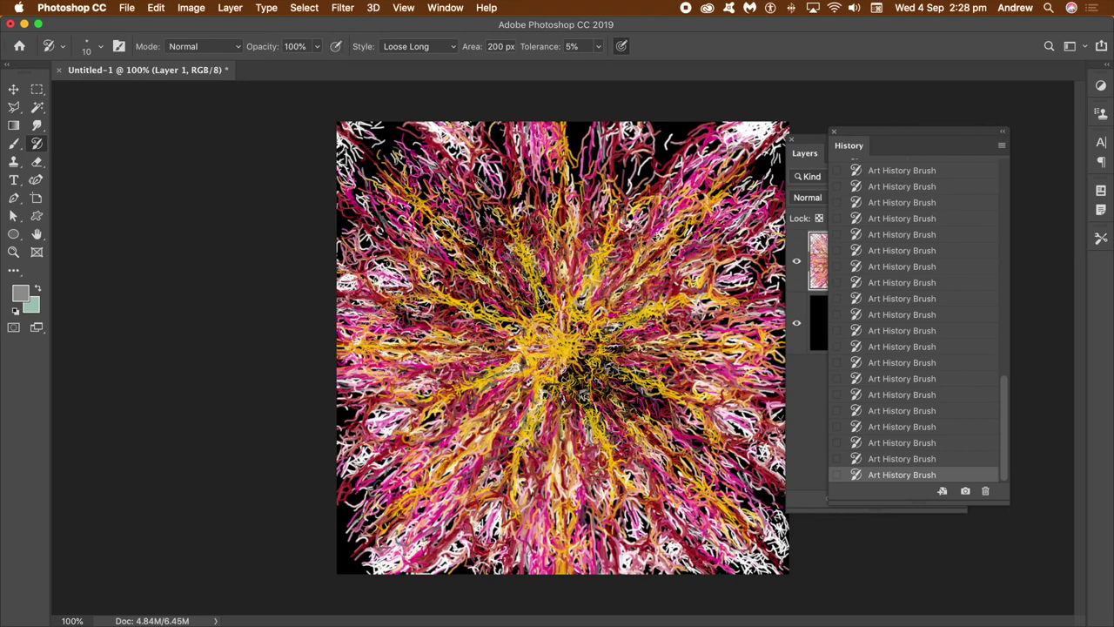
Add a new empty Layer 2 above Layer 1 with Normal mode and 100% opacity.
left_click(230, 8)
mouse_move(229, 22)
left_click(412, 23)
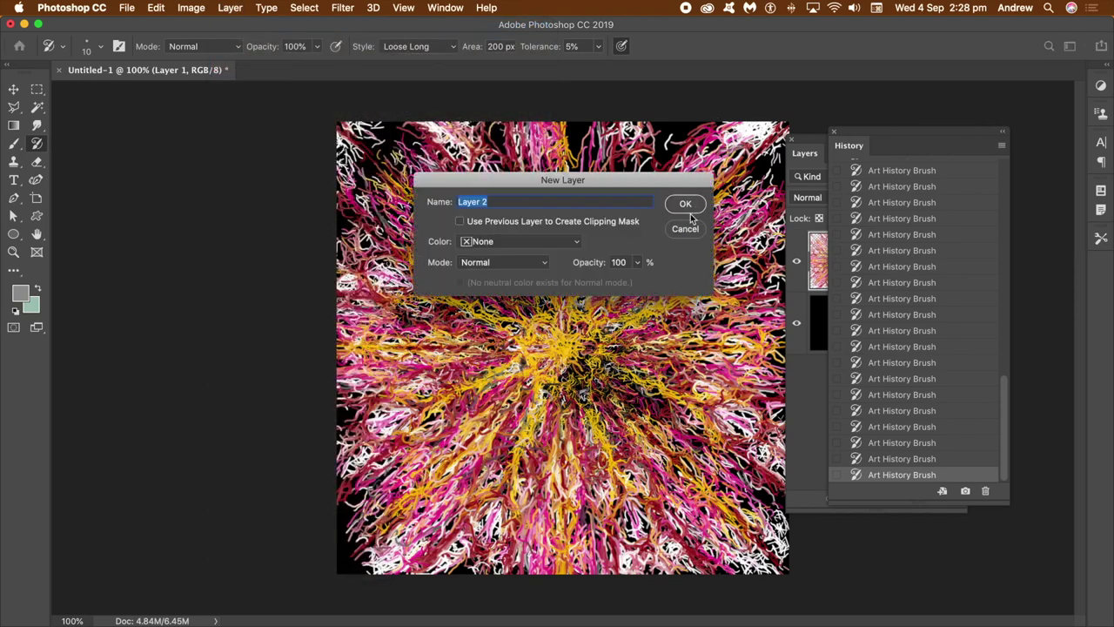
left_click(686, 205)
Set Snapshot 2 as the history source and paint Art History Brush strokes outward from the centre all around the canvas on Layer 2.
left_click_drag(1008, 393, 973, 186)
left_click(833, 223)
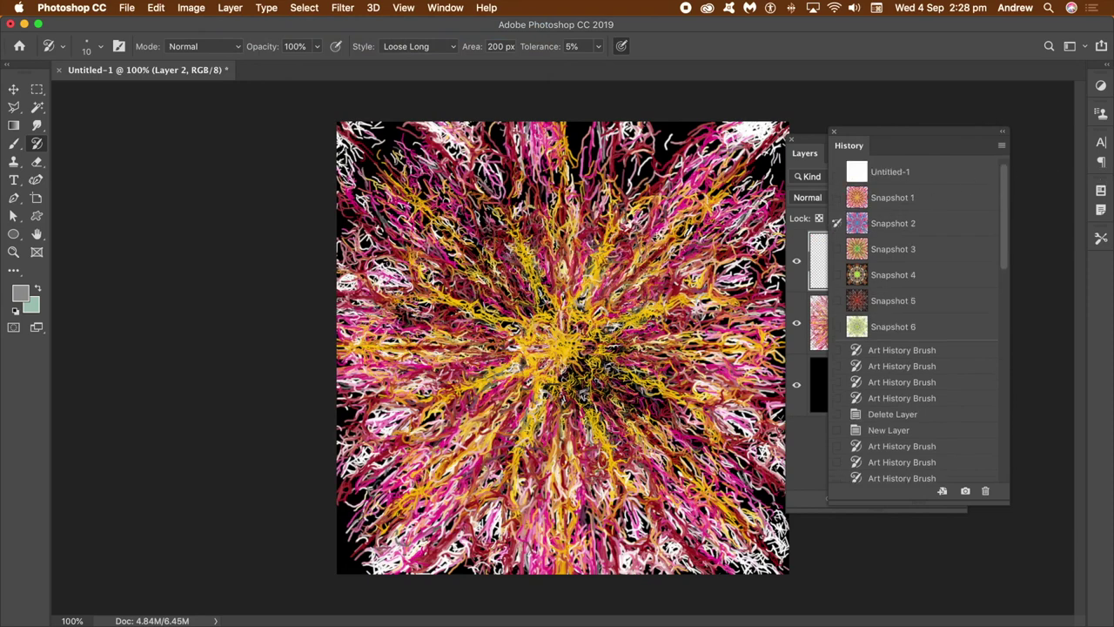
left_click_drag(556, 267, 444, 197)
left_click_drag(483, 228, 376, 167)
left_click_drag(518, 276, 376, 244)
mouse_move(533, 304)
left_mouse_down()
mouse_move(378, 291)
mouse_move(376, 333)
left_mouse_up()
left_click_drag(512, 336, 376, 388)
mouse_move(519, 355)
left_mouse_down()
mouse_move(381, 440)
mouse_move(387, 492)
left_mouse_up()
mouse_move(520, 389)
left_mouse_down()
mouse_move(426, 536)
mouse_move(500, 522)
left_mouse_up()
mouse_move(571, 383)
left_mouse_down()
mouse_move(572, 522)
mouse_move(655, 531)
left_mouse_up()
mouse_move(597, 403)
left_mouse_down()
mouse_move(728, 531)
mouse_move(747, 485)
left_mouse_up()
mouse_move(616, 387)
left_mouse_down()
mouse_move(751, 442)
mouse_move(750, 399)
left_mouse_up()
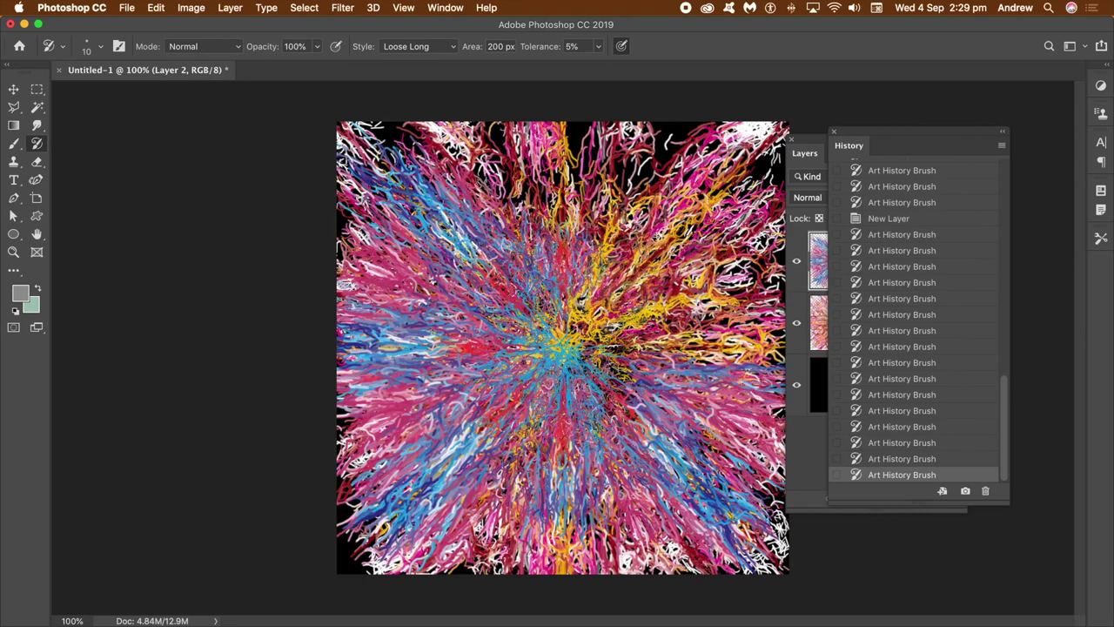
left_click_drag(592, 409, 784, 314)
left_click_drag(566, 374, 784, 235)
left_click_drag(620, 313, 784, 183)
left_click_drag(609, 349, 723, 122)
mouse_move(620, 280)
left_mouse_down()
mouse_move(646, 157)
mouse_move(593, 165)
mouse_move(548, 146)
left_mouse_up()
mouse_move(575, 279)
left_mouse_down()
mouse_move(544, 195)
mouse_move(479, 152)
left_mouse_up()
left_click_drag(557, 262, 422, 155)
mouse_move(533, 274)
left_mouse_down()
mouse_move(374, 196)
mouse_move(415, 109)
mouse_move(688, 139)
mouse_move(748, 161)
mouse_move(758, 296)
left_mouse_up()
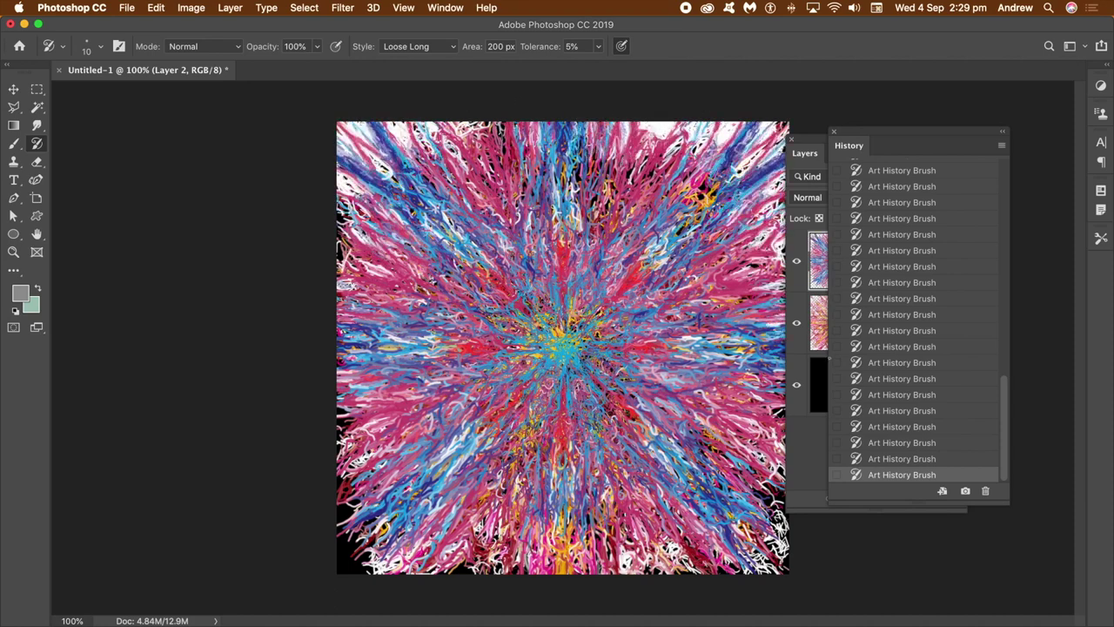
Try the Difference blending mode on Layer 2, and set the mode back to Normal.
left_click(812, 150)
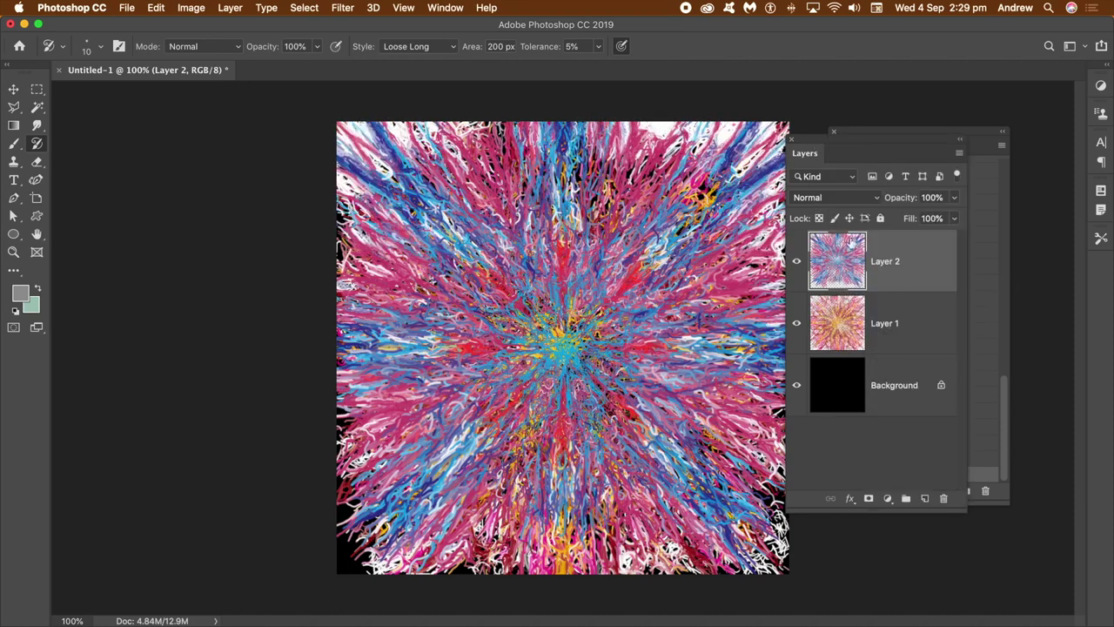
left_click(829, 199)
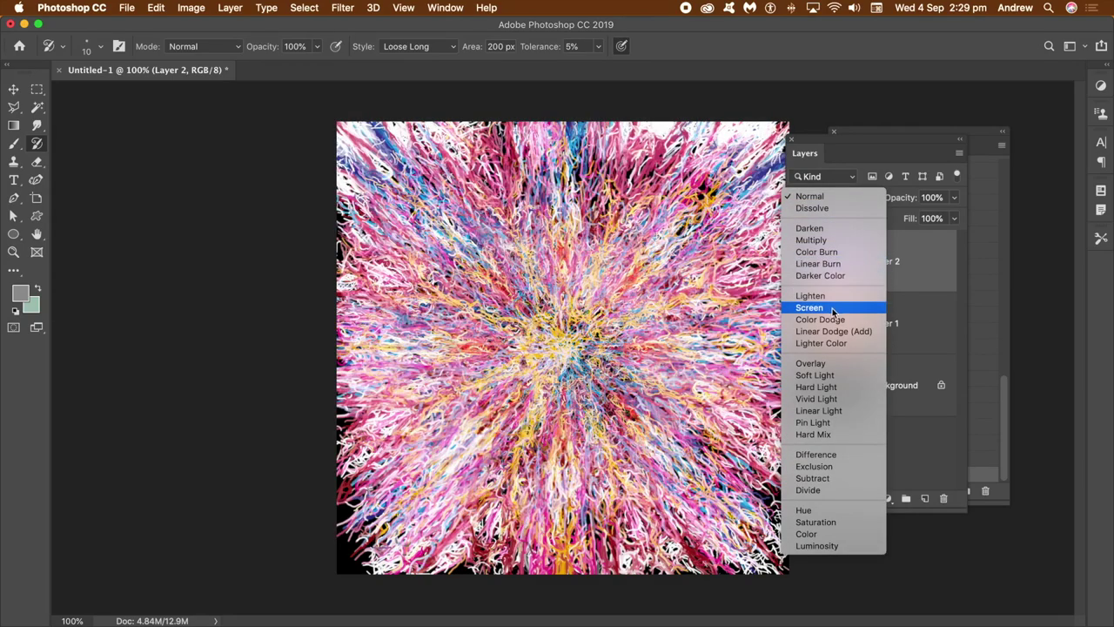
left_click(837, 459)
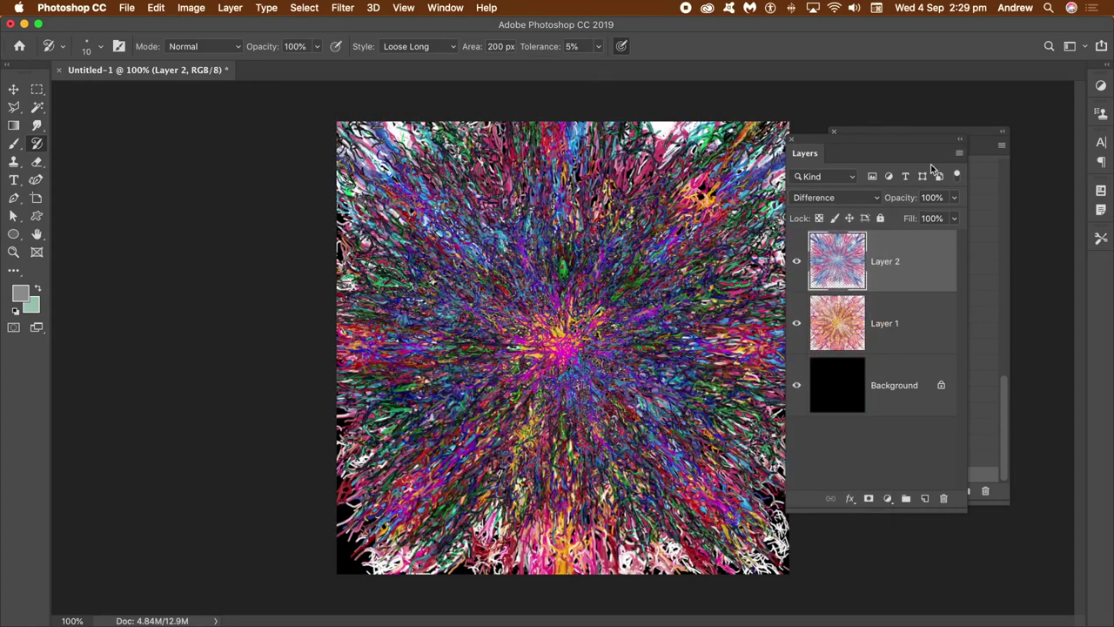
left_click(809, 199)
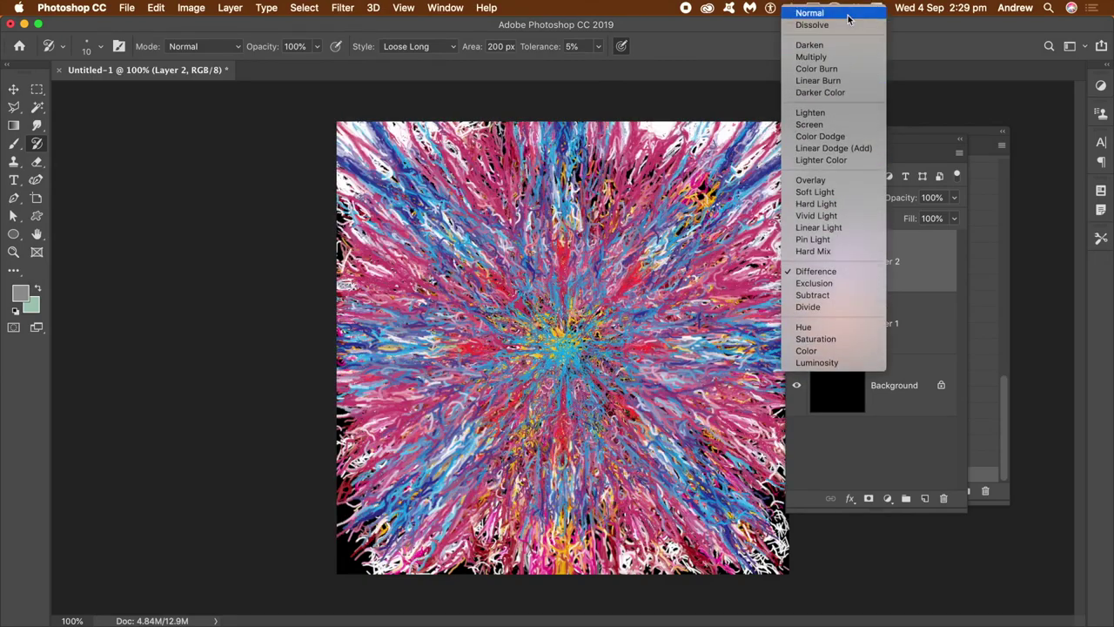
left_click(831, 10)
Add a new empty Layer 3 above Layer 2.
left_click(228, 8)
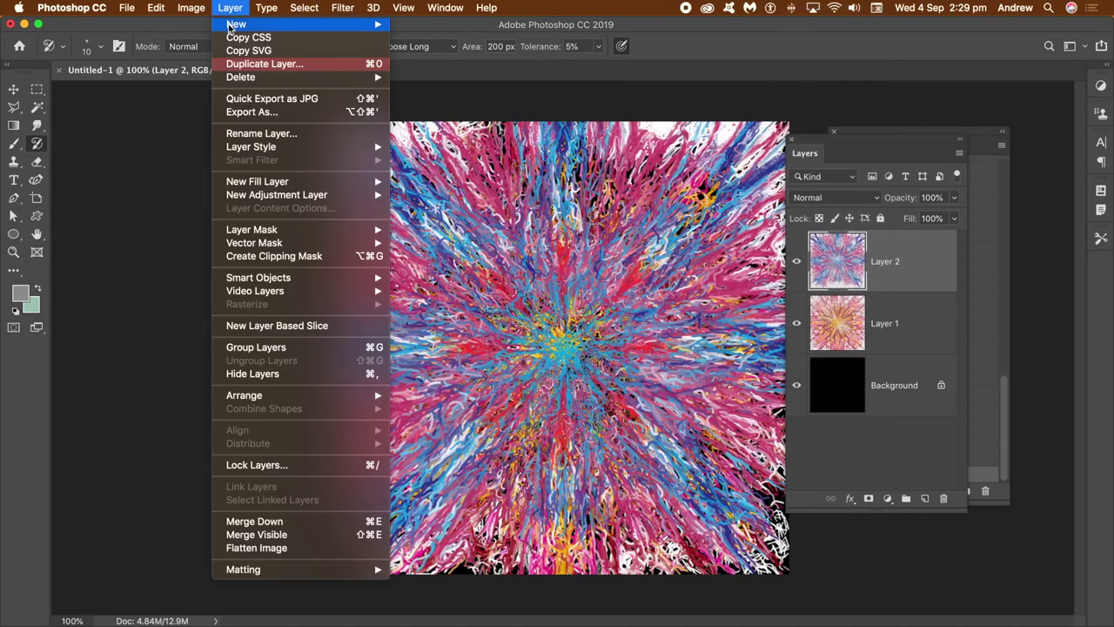
mouse_move(261, 24)
left_click(419, 29)
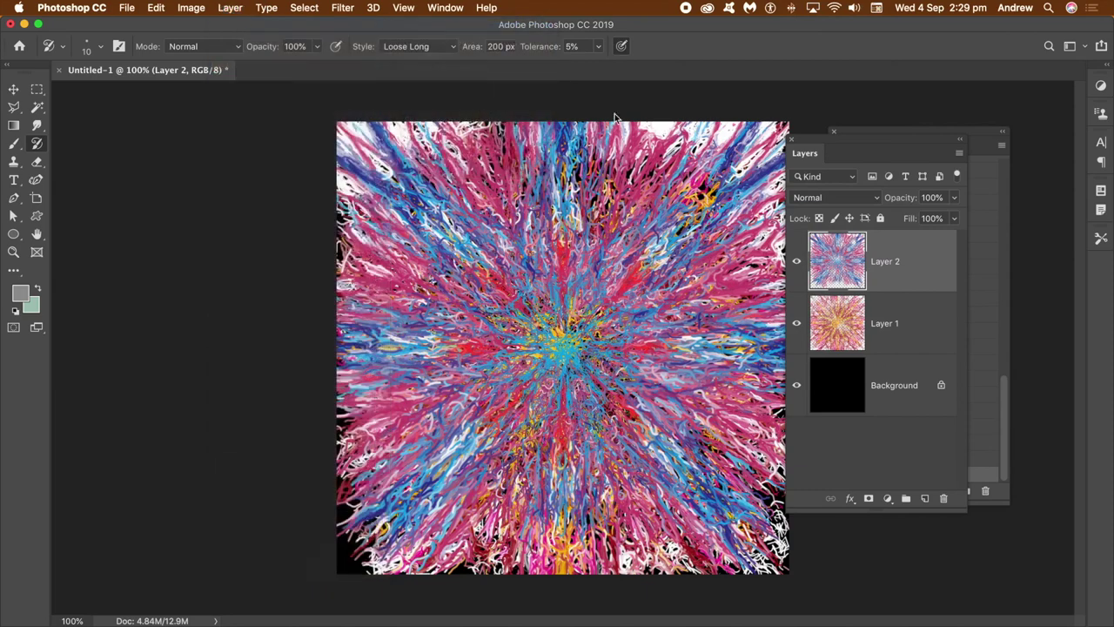
left_click(685, 204)
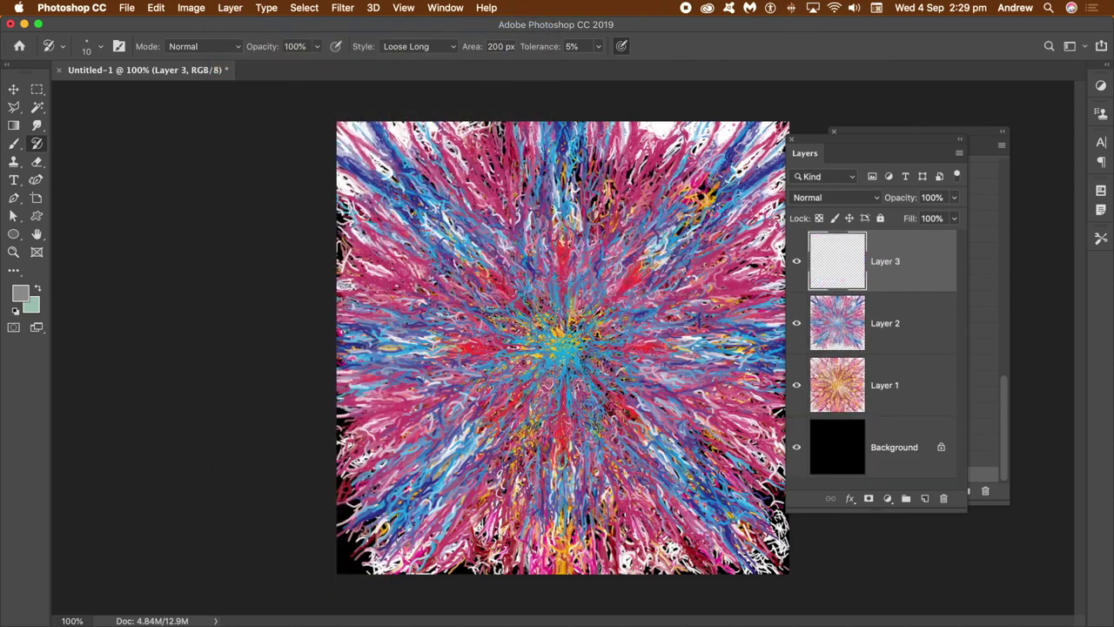
Set Snapshot 4 as the history source and paint radiating Art History Brush strokes around the canvas centre on Layer 3.
left_click(875, 134)
left_click_drag(1007, 399, 1031, 165)
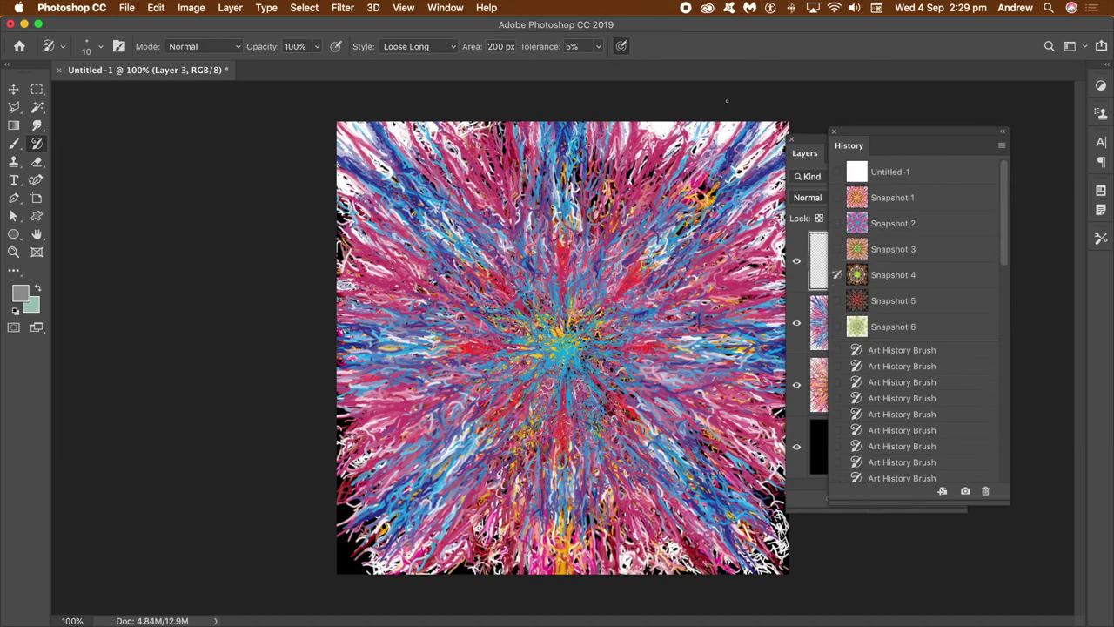
left_click(480, 146)
left_click(496, 183)
left_click(498, 233)
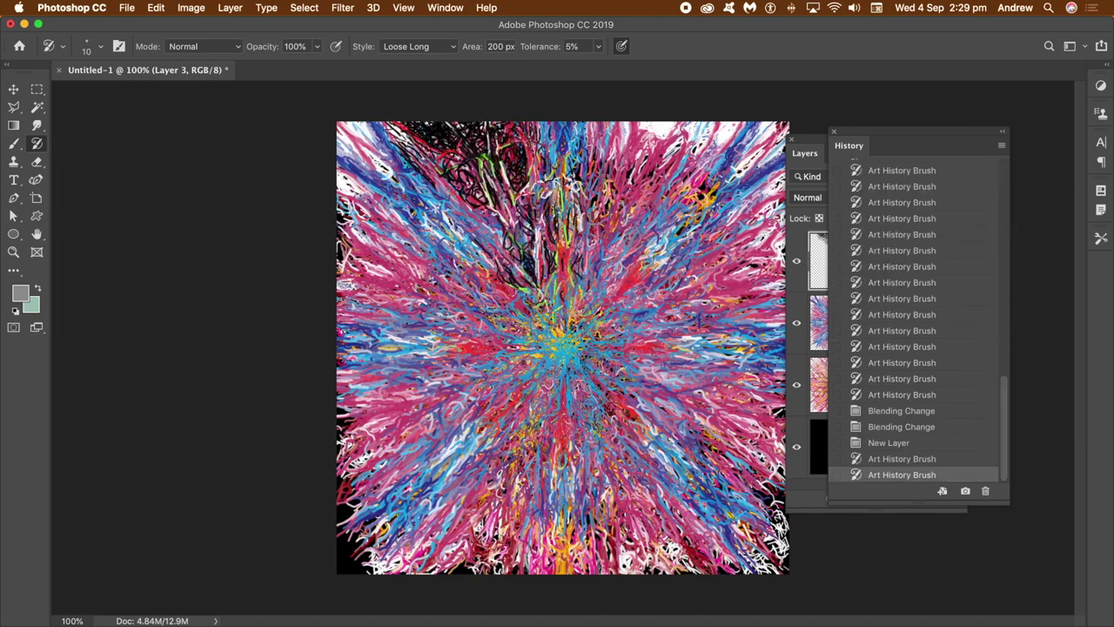
mouse_move(500, 292)
left_mouse_down()
mouse_move(379, 261)
mouse_move(383, 303)
left_mouse_up()
left_click_drag(487, 327, 392, 352)
mouse_move(477, 361)
left_mouse_down()
mouse_move(392, 414)
mouse_move(379, 459)
left_mouse_up()
left_click_drag(491, 383, 411, 468)
left_click_drag(538, 396, 483, 501)
left_click_drag(550, 405, 559, 501)
left_click_drag(583, 414, 629, 505)
left_click_drag(575, 399, 696, 470)
left_click_drag(601, 396, 740, 422)
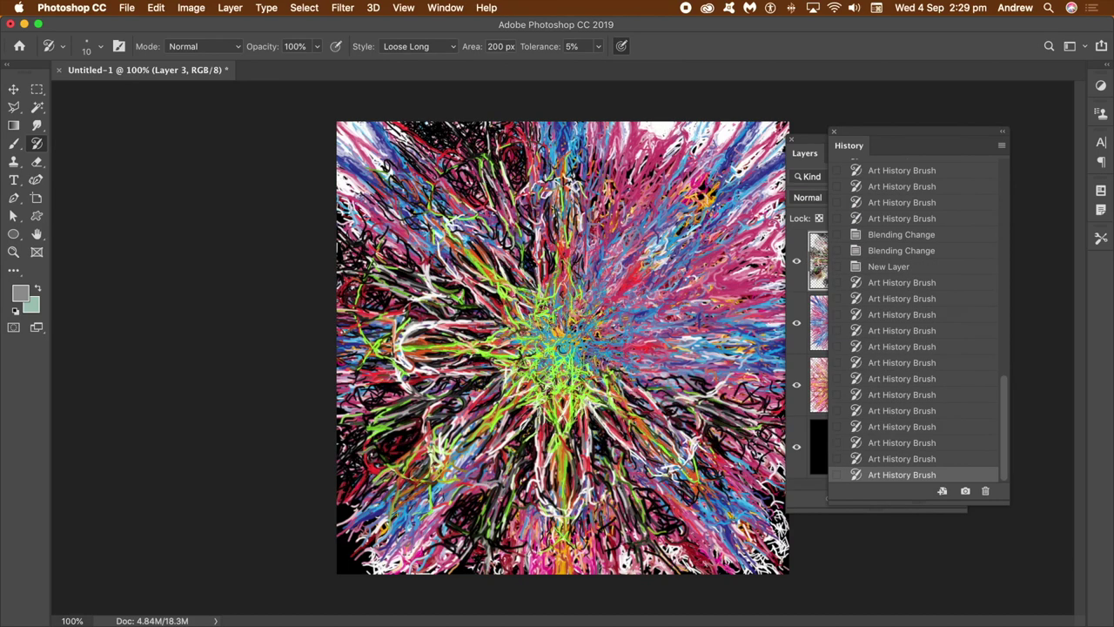
left_click_drag(622, 370, 740, 353)
left_click_drag(640, 333, 708, 288)
left_click_drag(616, 312, 716, 185)
left_click_drag(620, 265, 627, 166)
left_click_drag(569, 261, 566, 152)
left_click_drag(516, 276, 396, 178)
left_click_drag(489, 300, 370, 274)
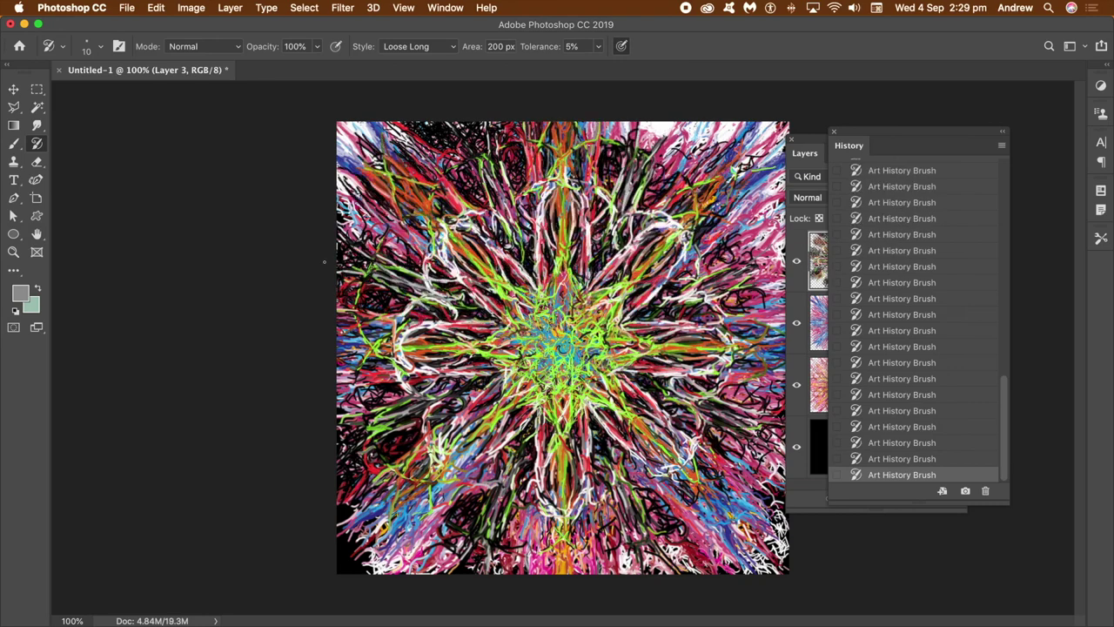
Add a new empty Layer 4 above Layer 3 with Normal mode and 100% opacity.
left_click(810, 144)
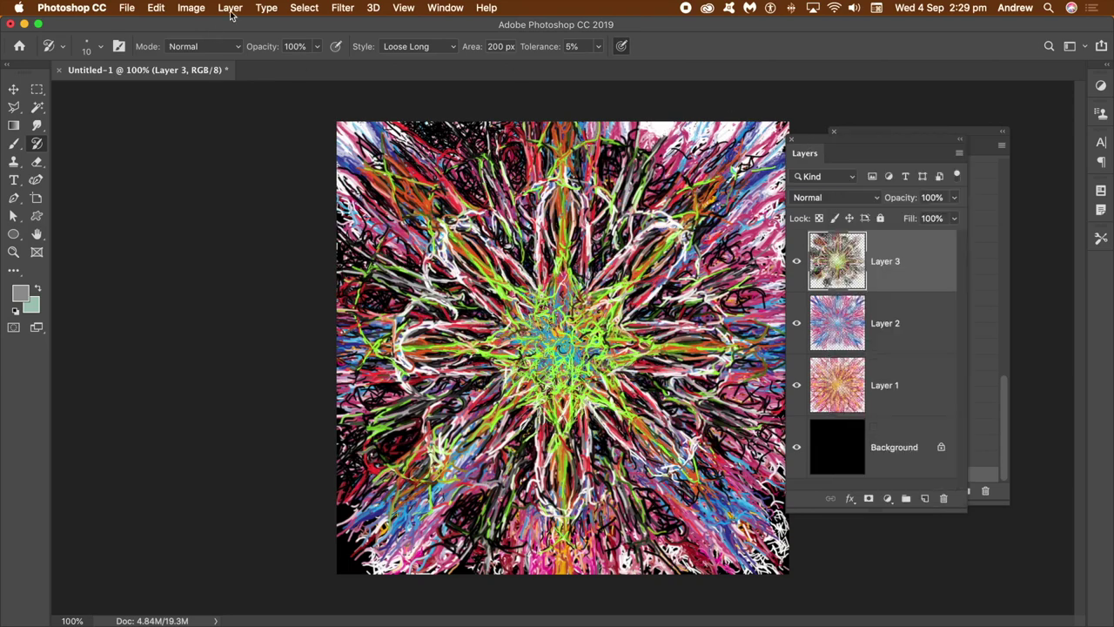
left_click(230, 7)
mouse_move(261, 21)
left_click(402, 32)
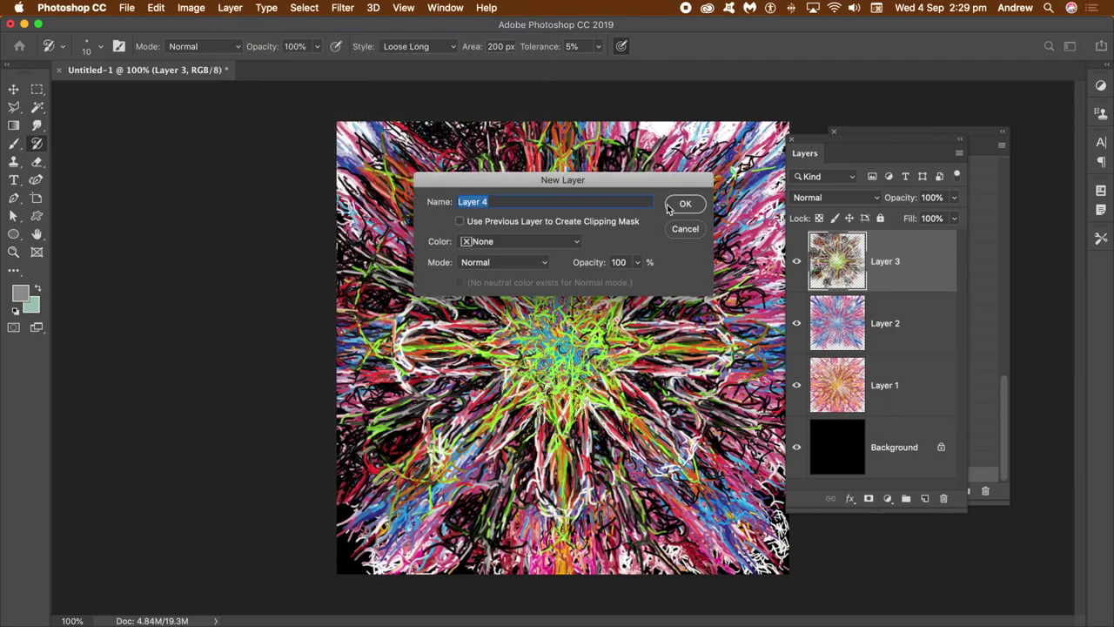
left_click(685, 204)
Set Snapshot 5 as the history source and paint Art History Brush strokes fanning up from the centre across the canvas's upper part.
left_click(897, 133)
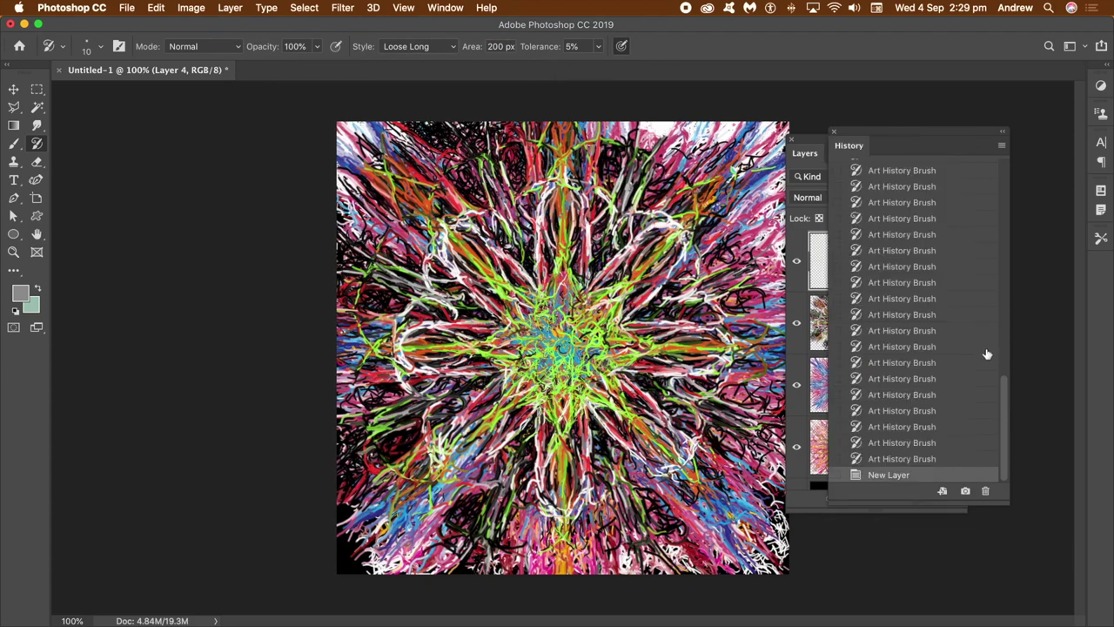
left_click_drag(1007, 396, 1010, 161)
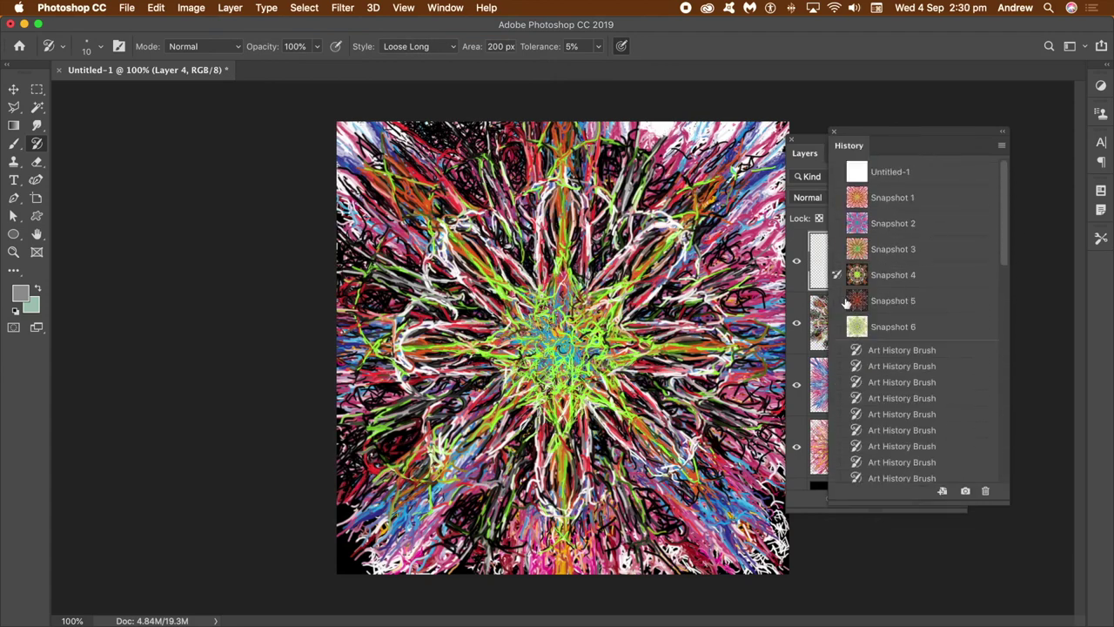
mouse_move(605, 296)
left_mouse_down()
mouse_move(644, 222)
mouse_move(644, 282)
mouse_move(666, 200)
left_mouse_up()
left_click_drag(623, 278, 649, 200)
left_click_drag(598, 264, 582, 209)
mouse_move(562, 261)
left_mouse_down()
mouse_move(538, 208)
mouse_move(442, 198)
left_mouse_up()
left_click_drag(488, 265, 462, 239)
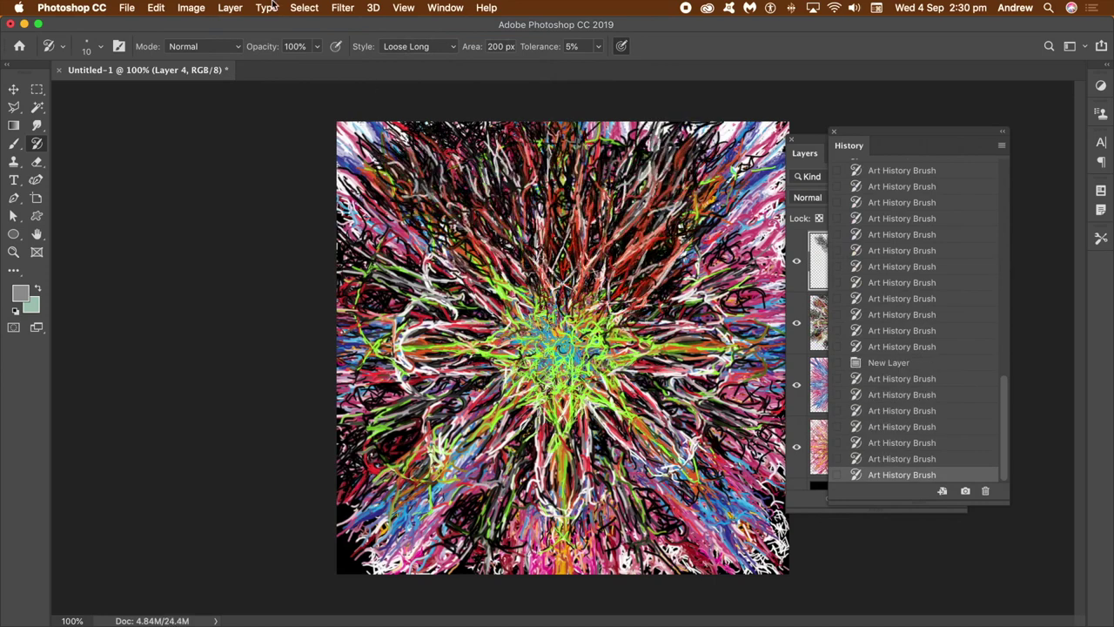
Set the Art History Brush style to Loose Medium and paint strokes over the centre and towards the canvas's left edge.
left_click(417, 46)
left_click(407, 33)
left_click_drag(601, 313, 631, 303)
left_click_drag(570, 326, 383, 268)
left_click_drag(487, 329, 400, 313)
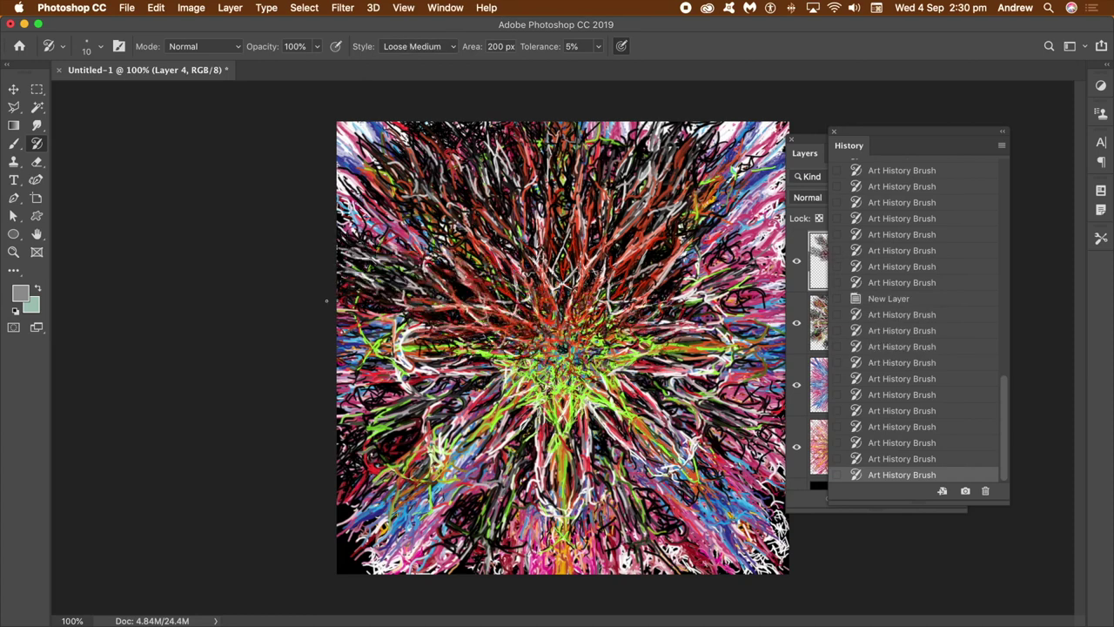
Set the Art History Brush style to Loose Curl and paint strokes from the centre to the canvas's upper-left area.
left_click(410, 48)
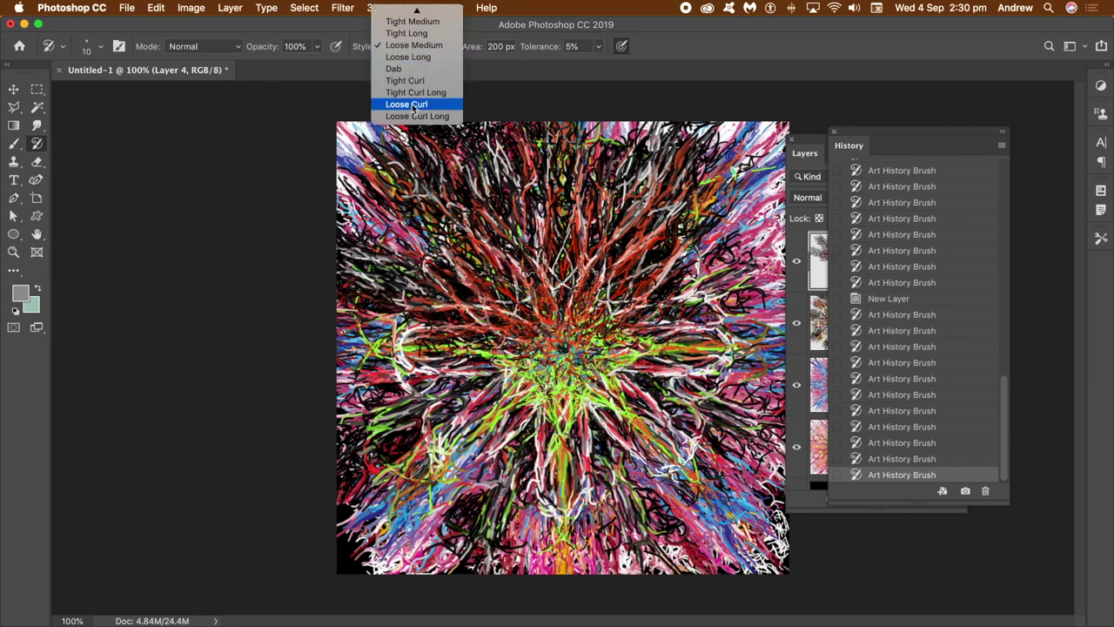
left_click(414, 103)
mouse_move(543, 339)
left_mouse_down()
mouse_move(401, 240)
mouse_move(375, 244)
left_mouse_up()
left_click_drag(532, 312, 366, 161)
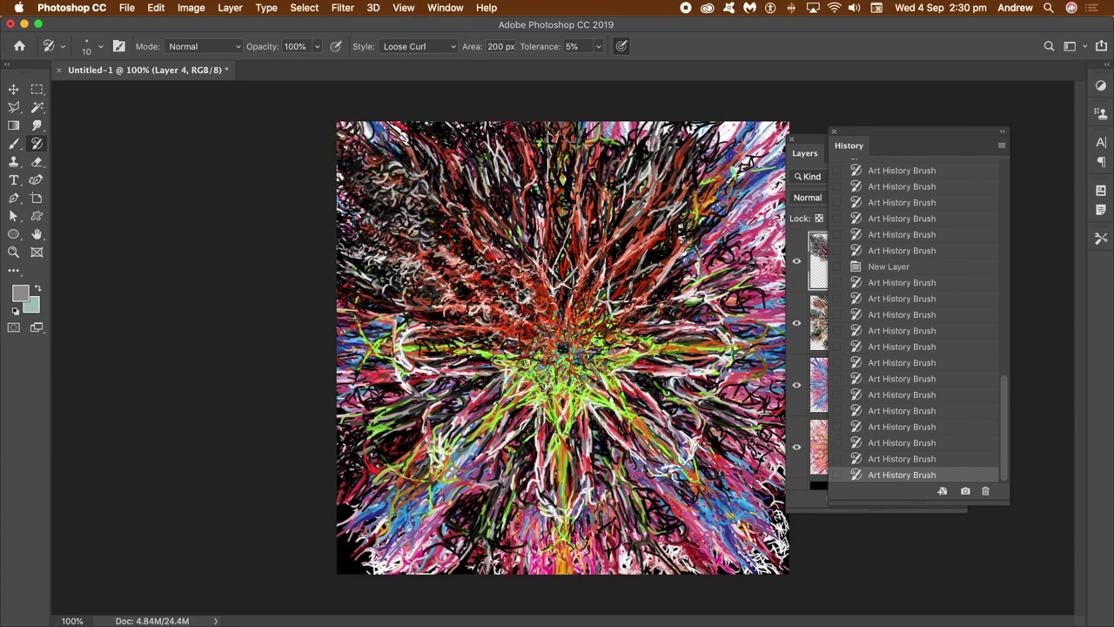
Paint Loose Curl Art History Brush strokes outward from the centre across the canvas's top and upper-right areas.
left_click_drag(520, 283, 440, 155)
left_click_drag(557, 287, 547, 144)
left_click_drag(604, 273, 683, 150)
left_click_drag(666, 261, 756, 165)
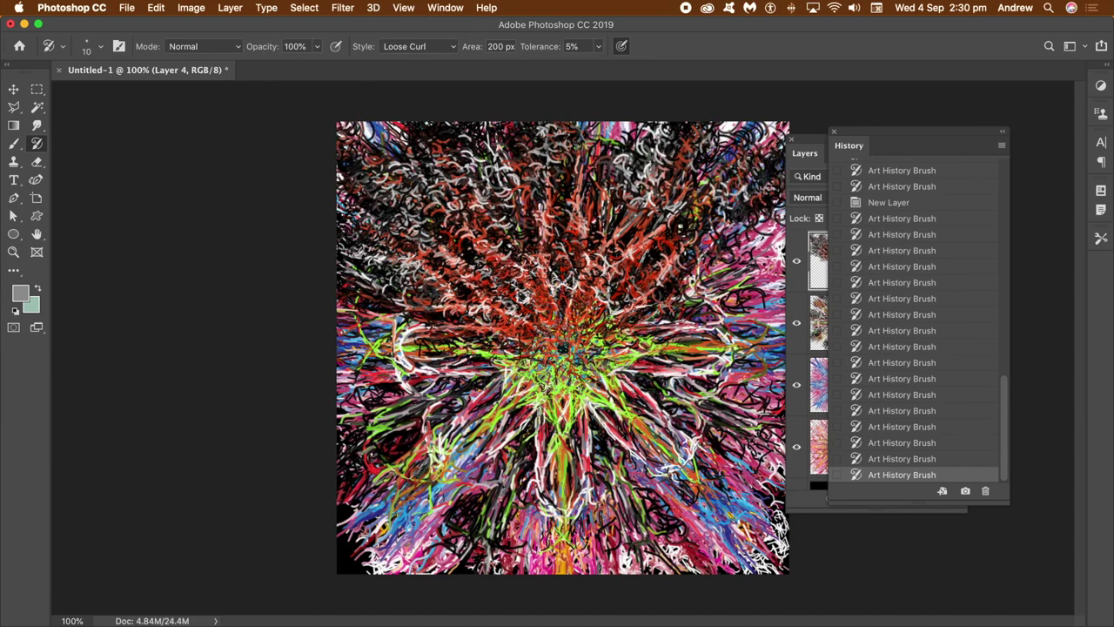
Continue the Loose Curl strokes from the centre over the canvas's right side, lower-right area and bottom.
left_click_drag(666, 296, 762, 252)
left_click_drag(679, 315, 757, 300)
left_click_drag(646, 336, 750, 356)
left_click_drag(643, 362, 729, 392)
left_click_drag(581, 356, 744, 457)
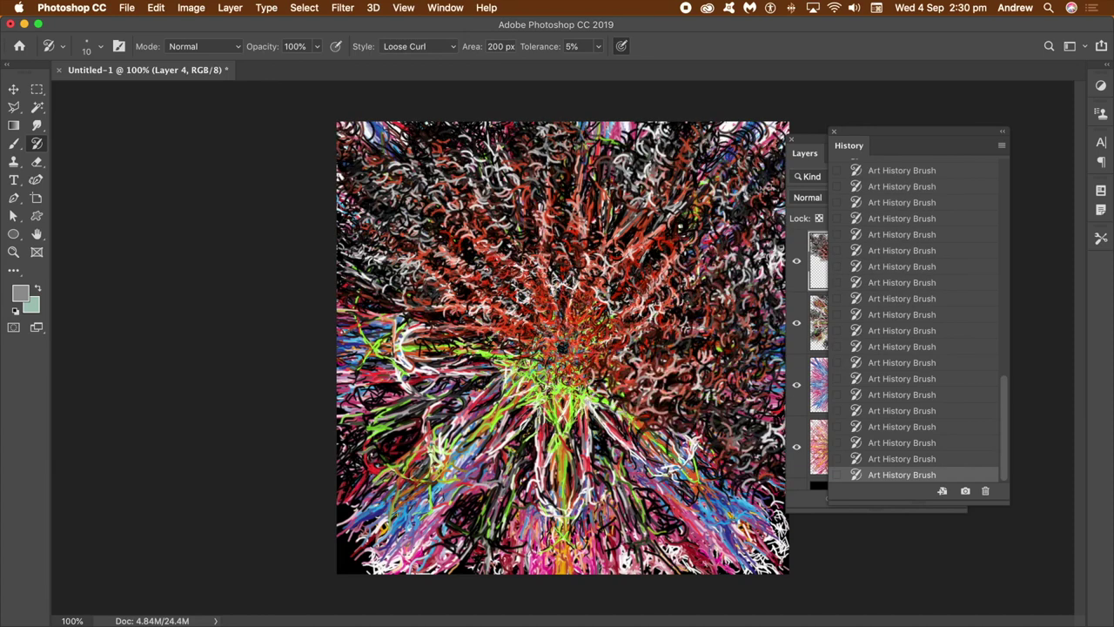
left_click_drag(602, 378, 733, 484)
left_click_drag(607, 437, 630, 522)
left_click_drag(566, 421, 581, 519)
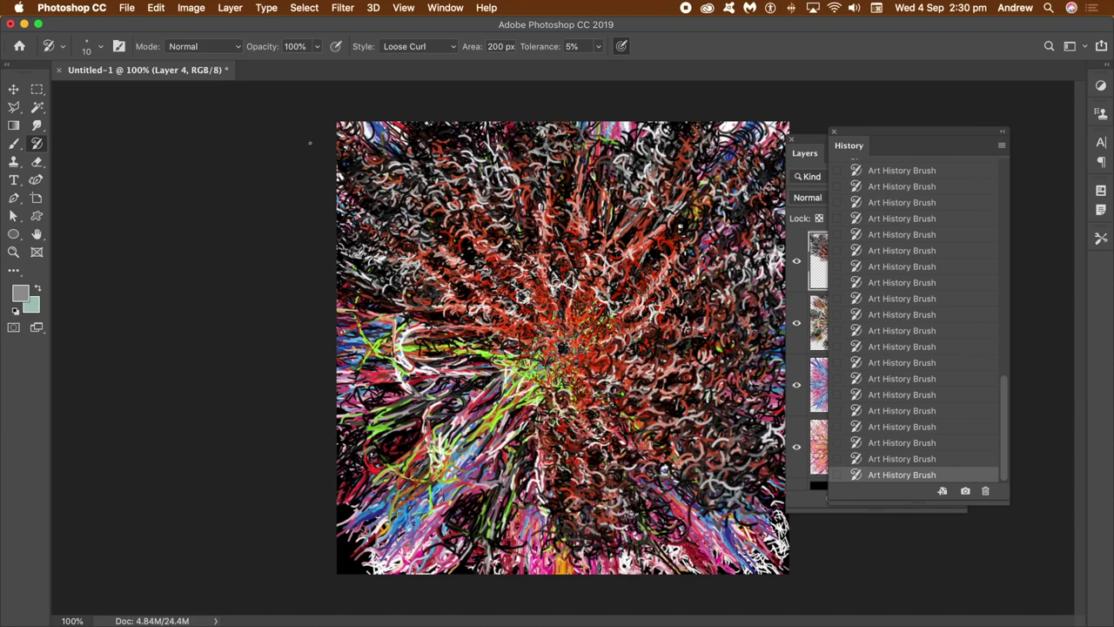
Set the Art History Brush style to Tight Long and paint strokes radiating from the centre around the canvas.
left_click(426, 40)
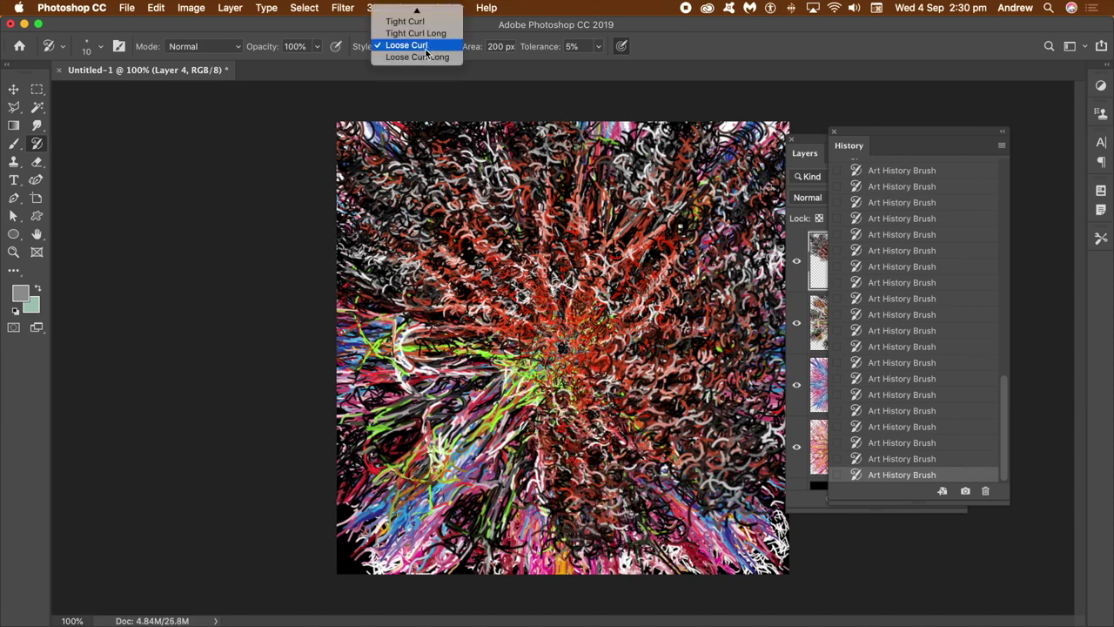
left_click(422, 39)
mouse_move(602, 346)
left_mouse_down()
mouse_move(625, 341)
mouse_move(646, 305)
mouse_move(727, 246)
mouse_move(715, 282)
mouse_move(756, 359)
mouse_move(573, 496)
mouse_move(540, 462)
mouse_move(453, 435)
mouse_move(328, 222)
mouse_move(426, 218)
mouse_move(609, 165)
mouse_move(714, 174)
mouse_move(758, 200)
left_mouse_up()
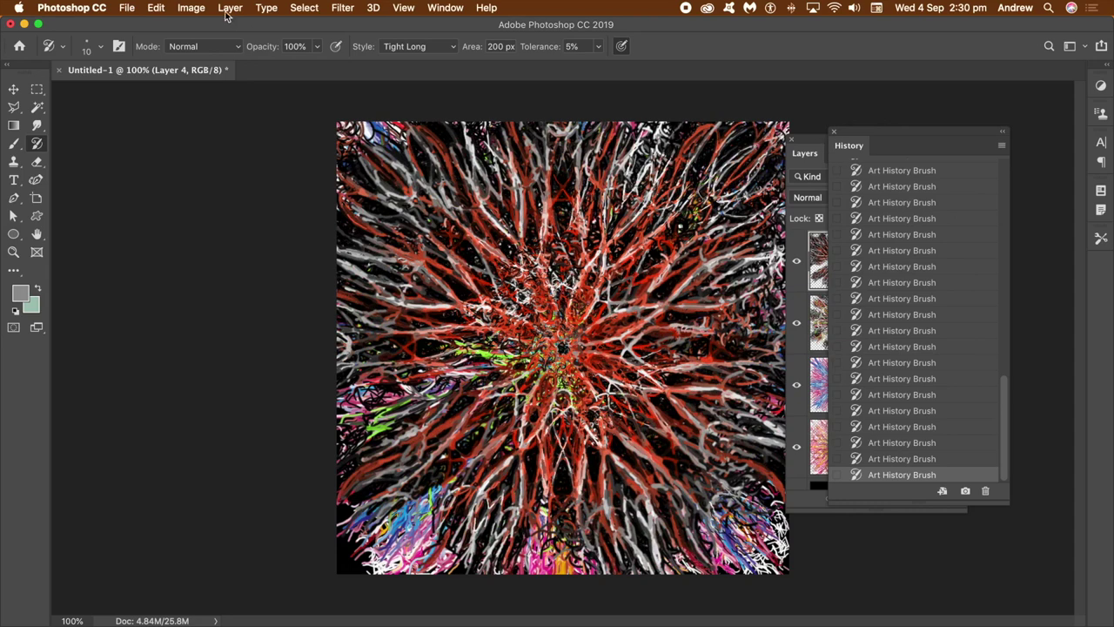
Add a new empty Layer 5 above Layer 4 with Normal mode and 100% opacity.
left_click(230, 7)
mouse_move(252, 20)
left_click(417, 24)
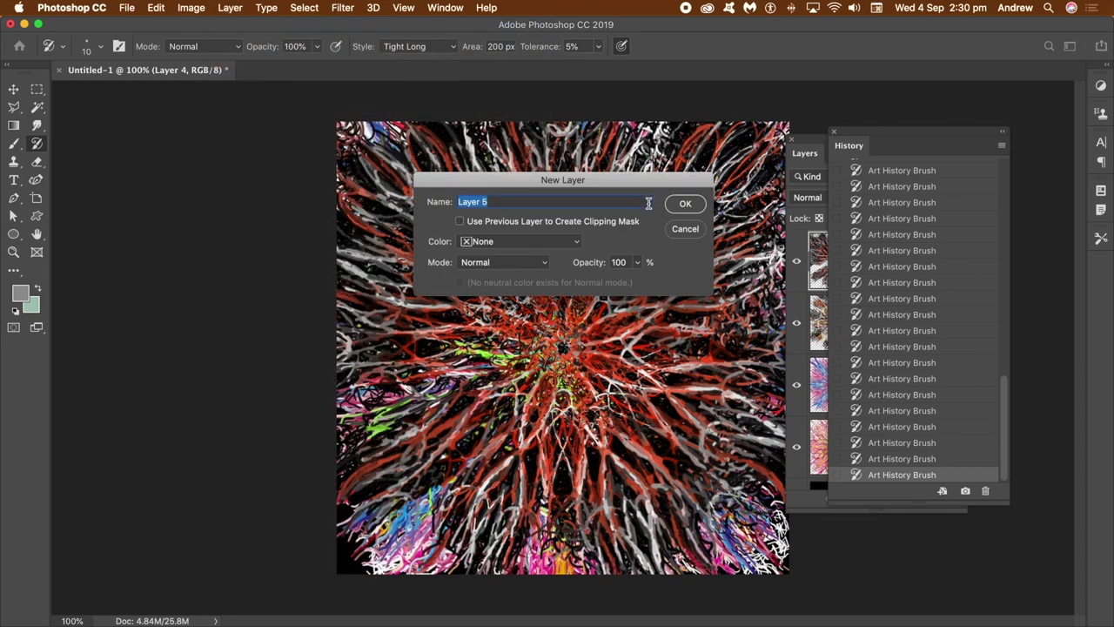
left_click(703, 204)
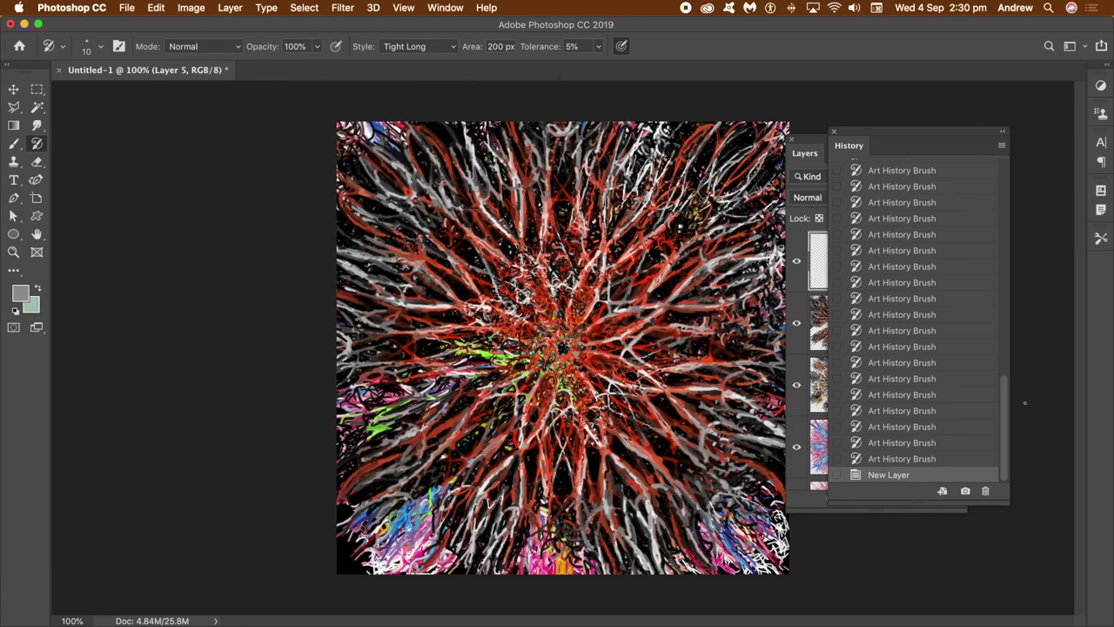
Set Snapshot 6 as the history source and paint Art History Brush strokes across the canvas's upper part on Layer 5.
left_click_drag(1006, 395, 1014, 159)
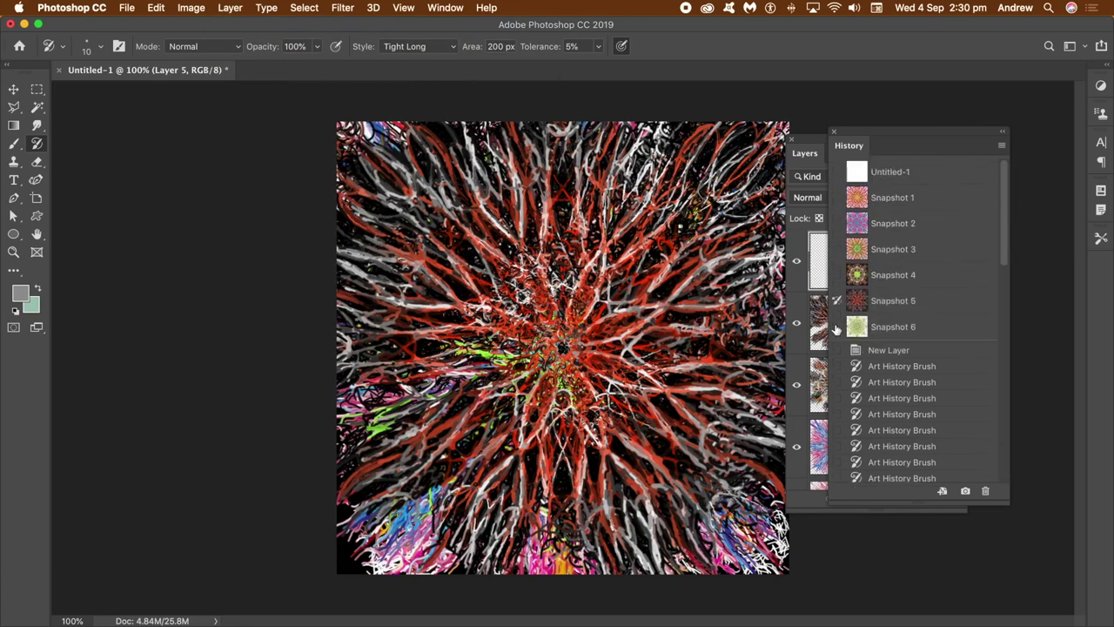
mouse_move(681, 227)
left_mouse_down()
mouse_move(684, 277)
mouse_move(732, 218)
left_mouse_up()
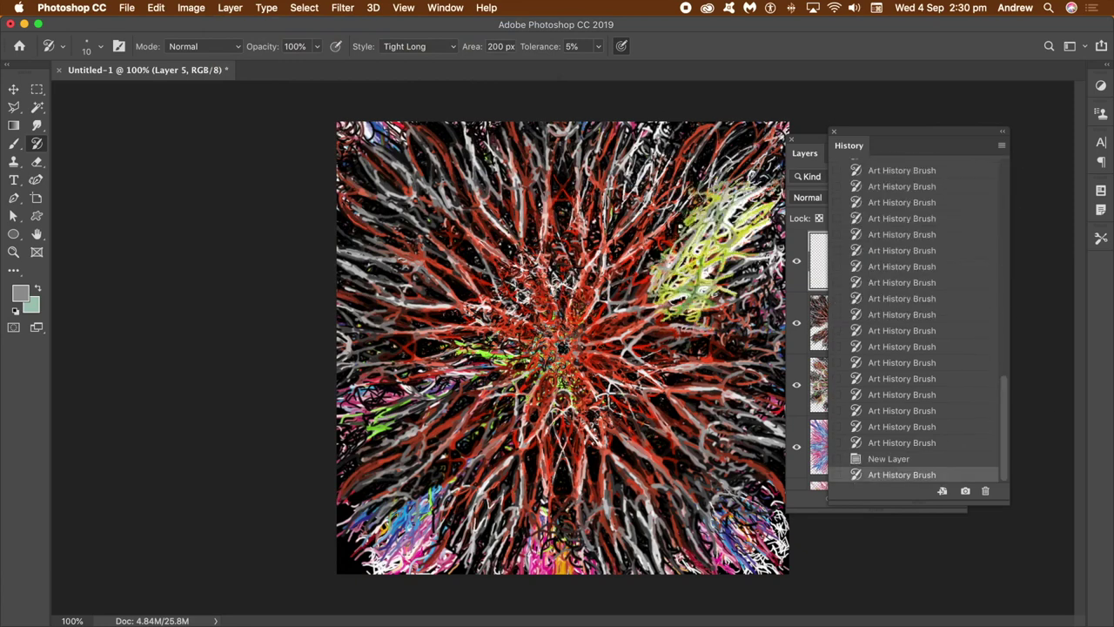
left_click_drag(644, 296, 659, 192)
mouse_move(582, 296)
left_mouse_down()
mouse_move(601, 209)
mouse_move(561, 281)
left_mouse_up()
left_click_drag(518, 248, 466, 183)
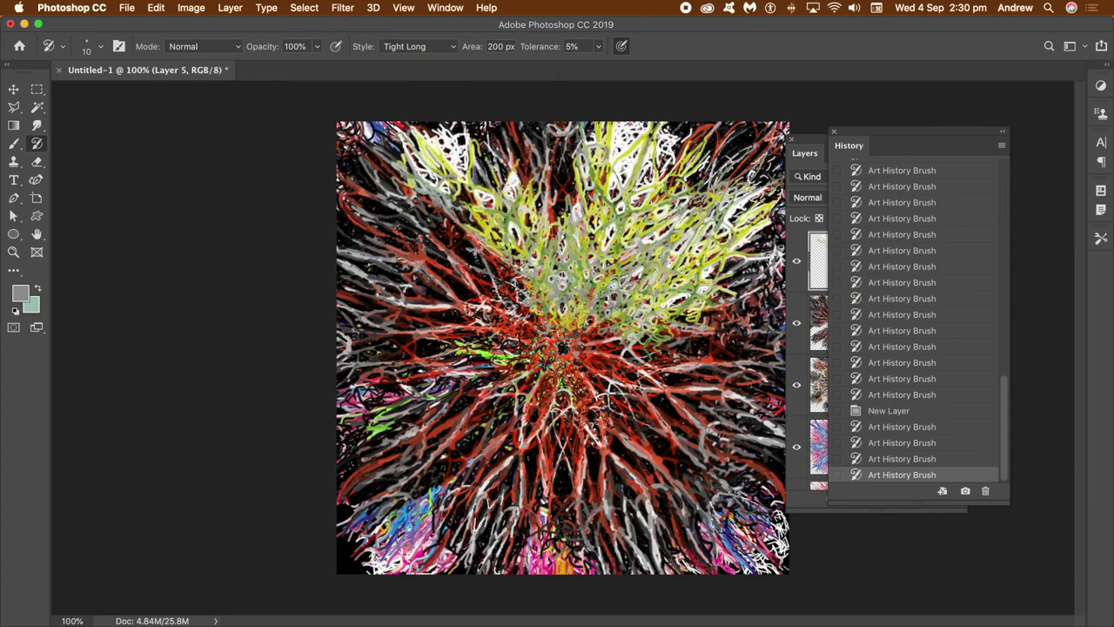
Paint Snapshot 6 strokes outward from the centre over the canvas's left side, lower part and right side.
left_click_drag(474, 277, 401, 255)
left_click_drag(515, 325, 420, 316)
left_click_drag(522, 366, 426, 410)
left_click_drag(540, 383, 461, 478)
mouse_move(557, 400)
left_mouse_down()
mouse_move(575, 487)
mouse_move(649, 487)
mouse_move(644, 461)
mouse_move(692, 470)
left_mouse_up()
left_click_drag(579, 374, 723, 435)
mouse_move(600, 355)
left_mouse_down()
mouse_move(670, 405)
mouse_move(726, 418)
left_mouse_up()
mouse_move(618, 344)
left_mouse_down()
mouse_move(657, 369)
mouse_move(718, 379)
left_mouse_up()
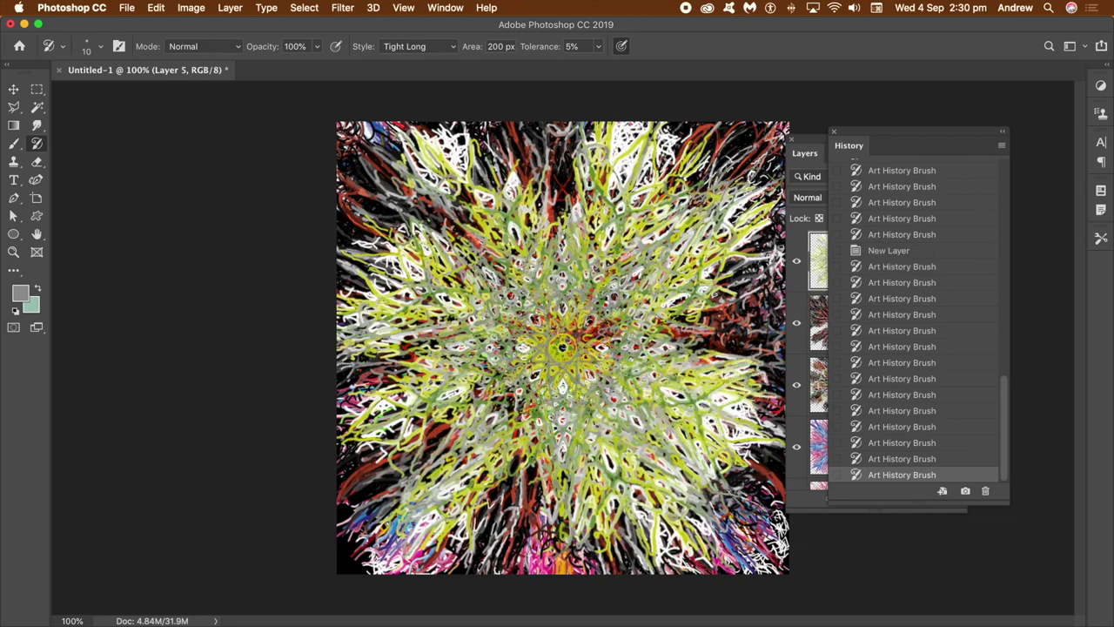
Set Layer 5's blend mode to Multiply.
left_click(817, 144)
left_click(821, 197)
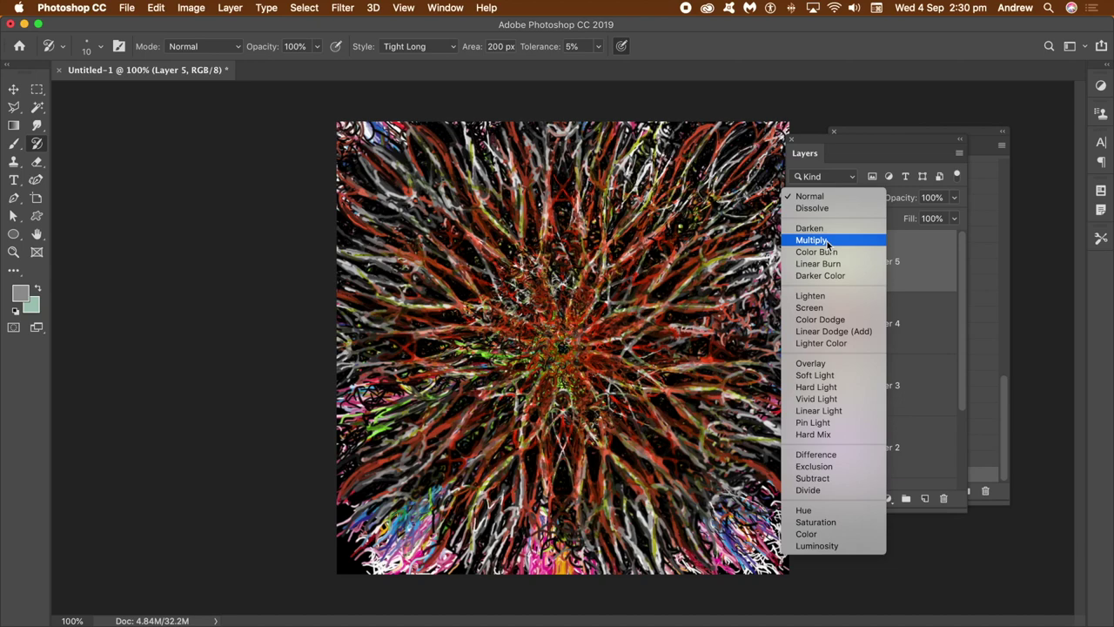
left_click(828, 242)
Flatten the image and apply the Oil Paint filter to it.
left_click(230, 8)
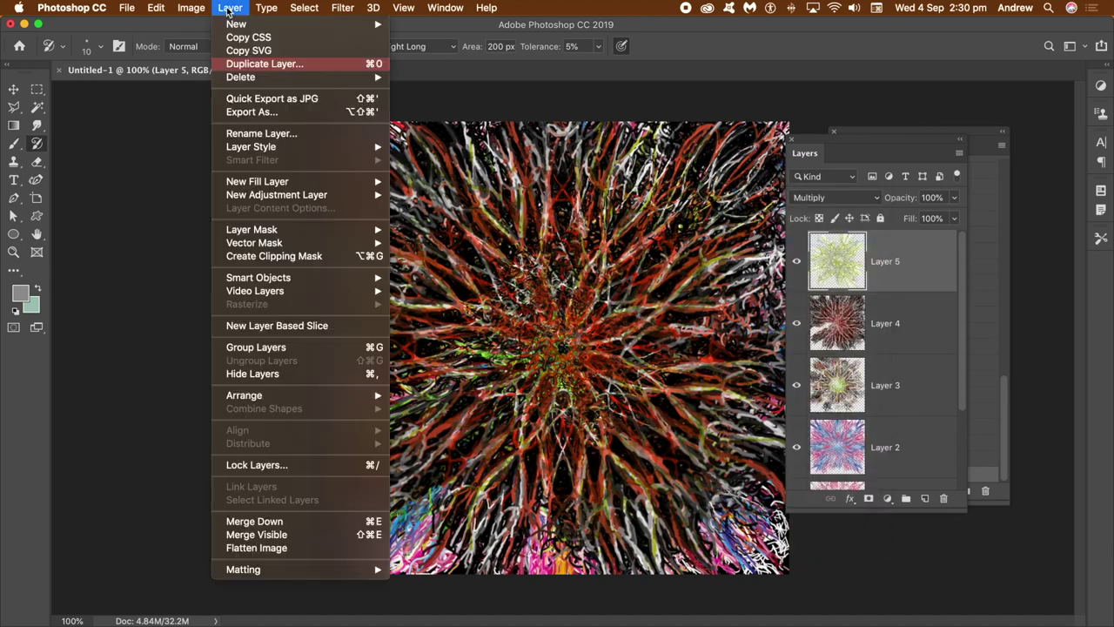
left_click(281, 549)
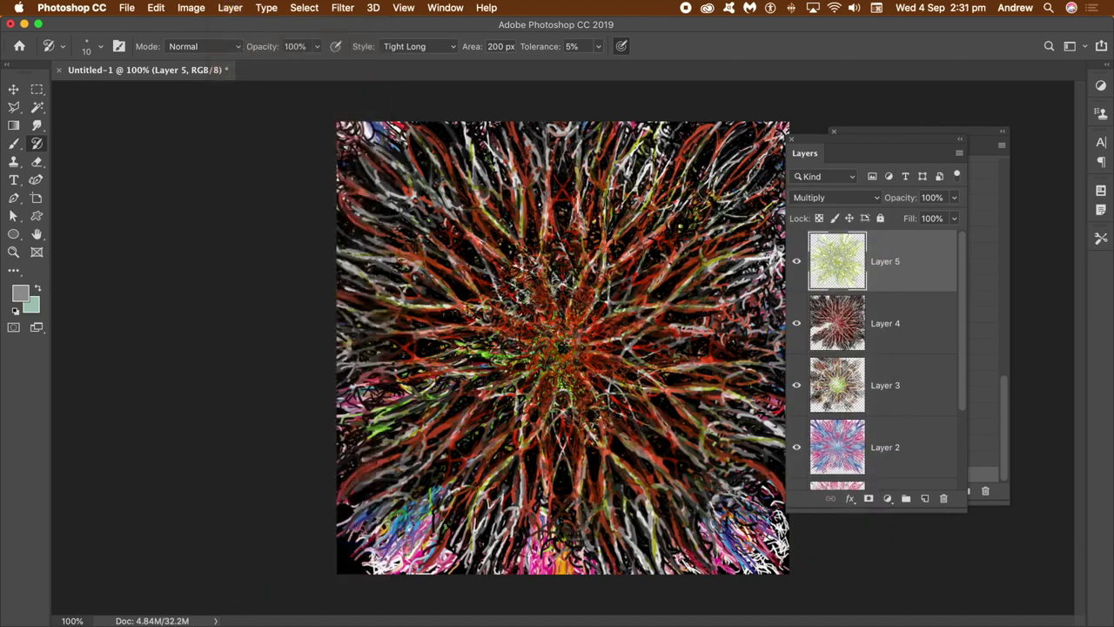
left_click(343, 8)
left_click(357, 24)
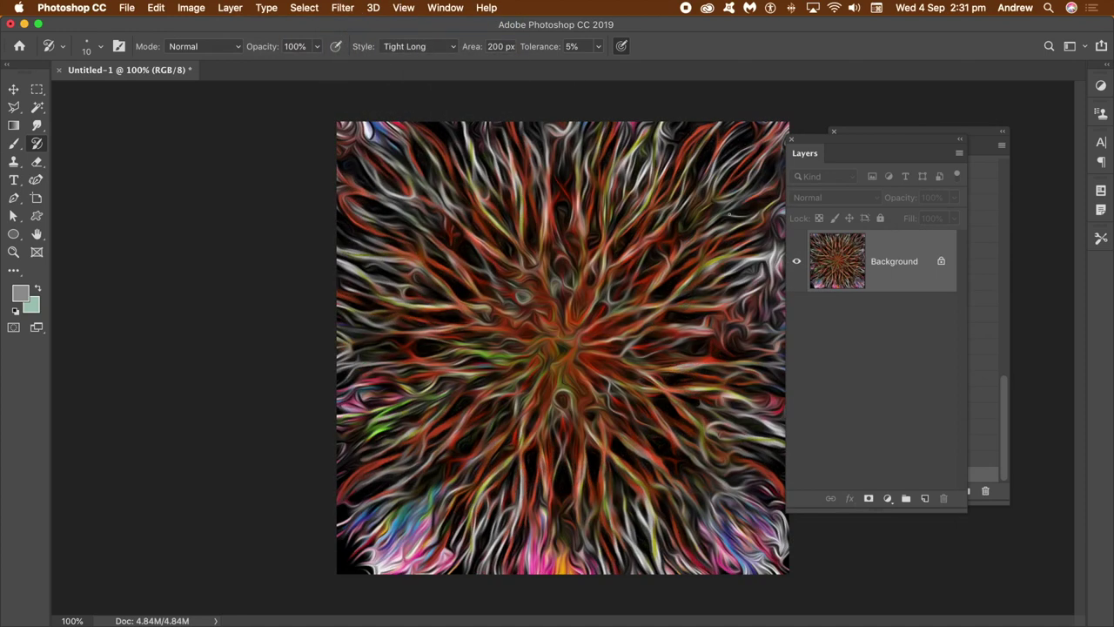
Undo the Oil Paint filter and the flattening of the image.
left_click(157, 8)
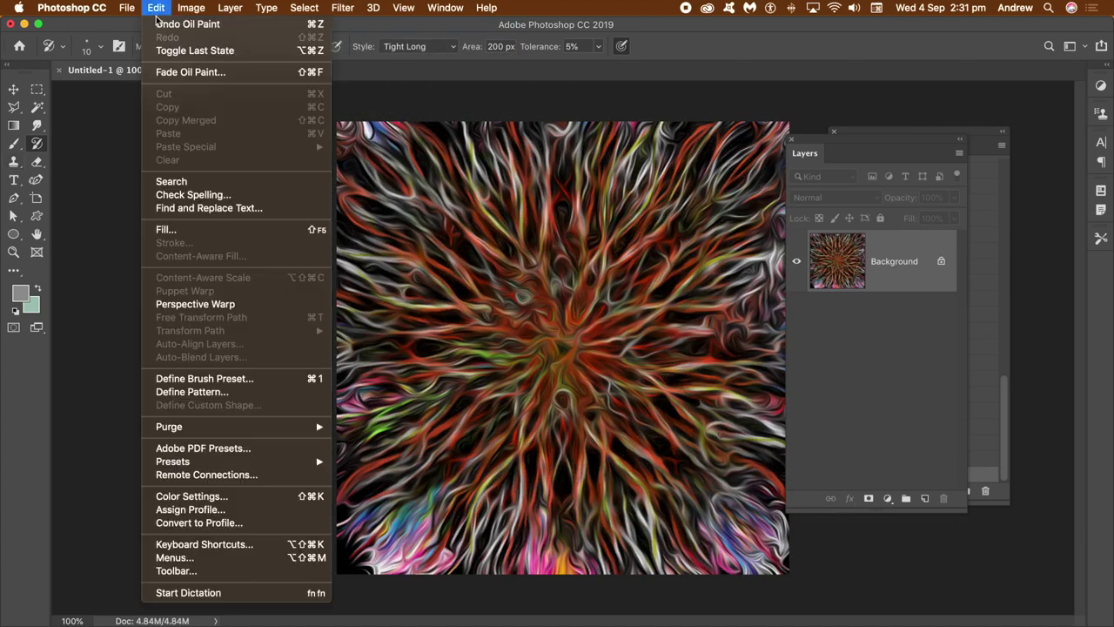
left_click(161, 25)
left_click(156, 8)
left_click(161, 25)
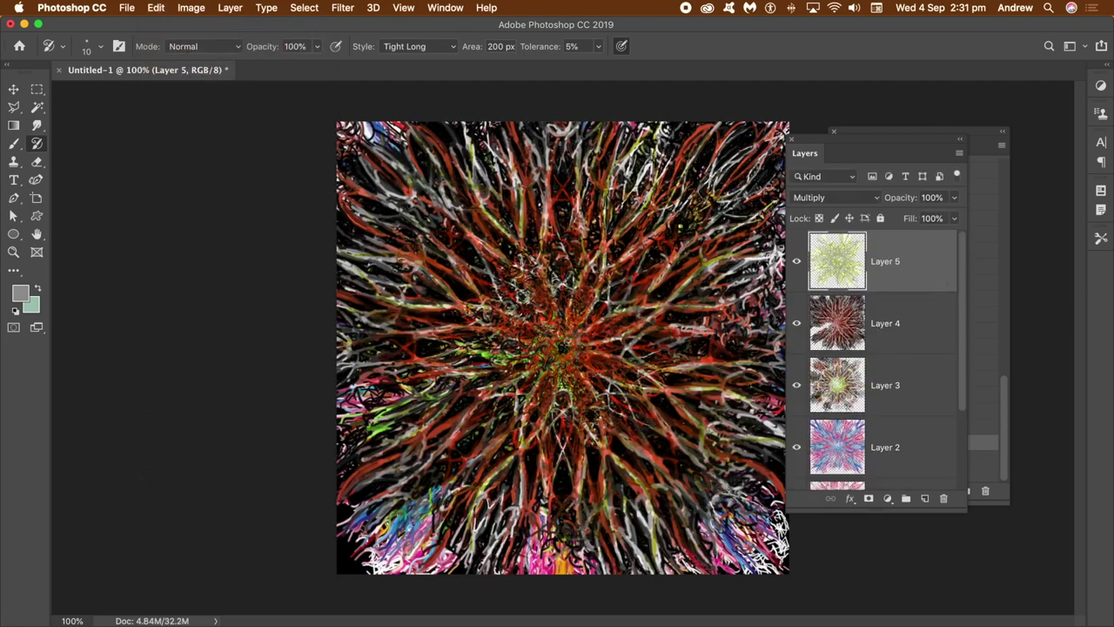
Apply an Inner Bevel & Emboss style to Layer 5 with 220% depth, 8 px size and 2 px soften.
left_click(230, 8)
mouse_move(267, 148)
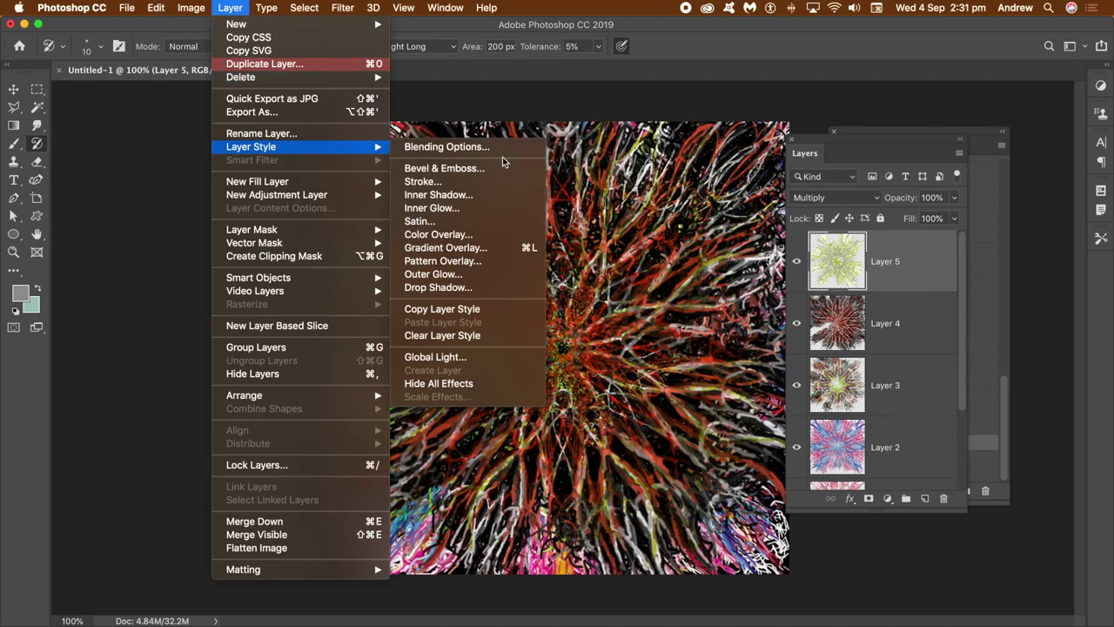
left_click(448, 171)
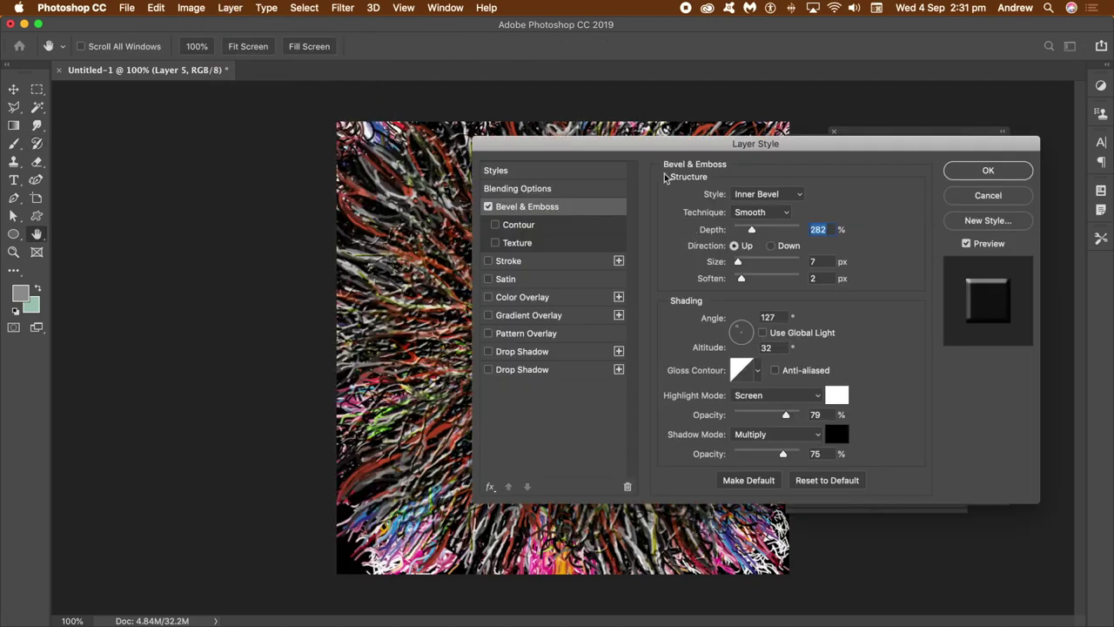
left_click_drag(615, 151, 767, 146)
left_click_drag(910, 223, 899, 258)
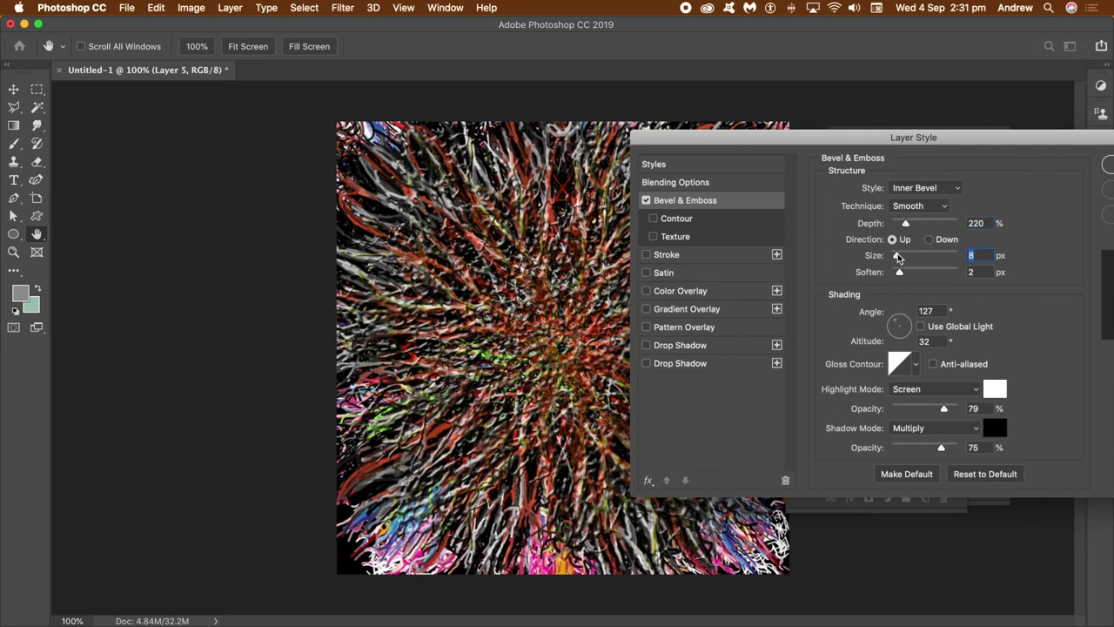
left_click_drag(919, 141, 534, 126)
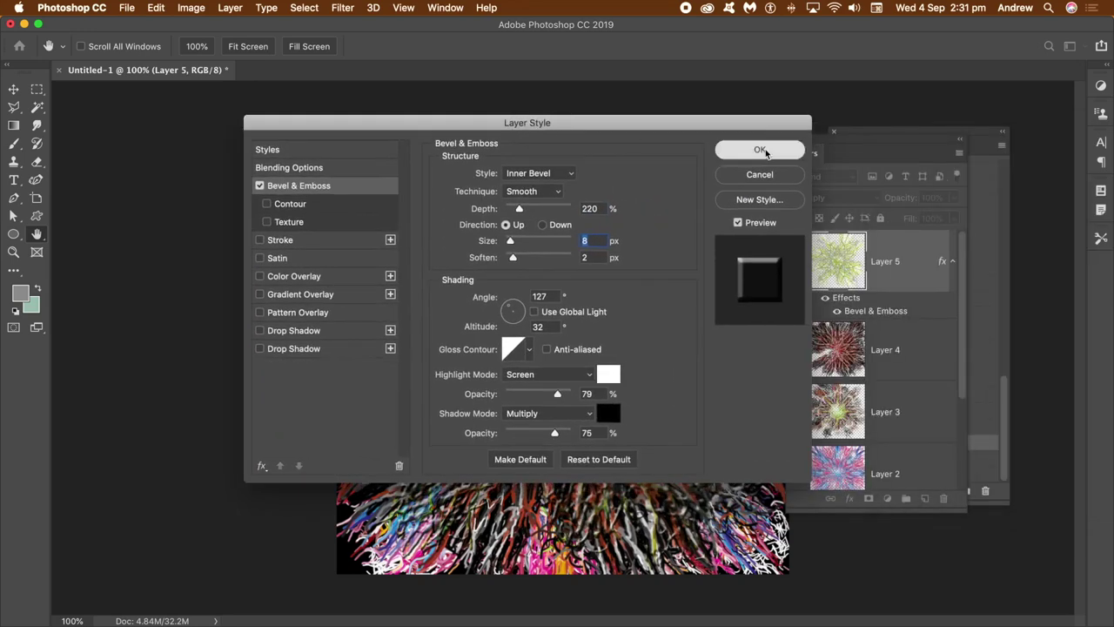
left_click(763, 151)
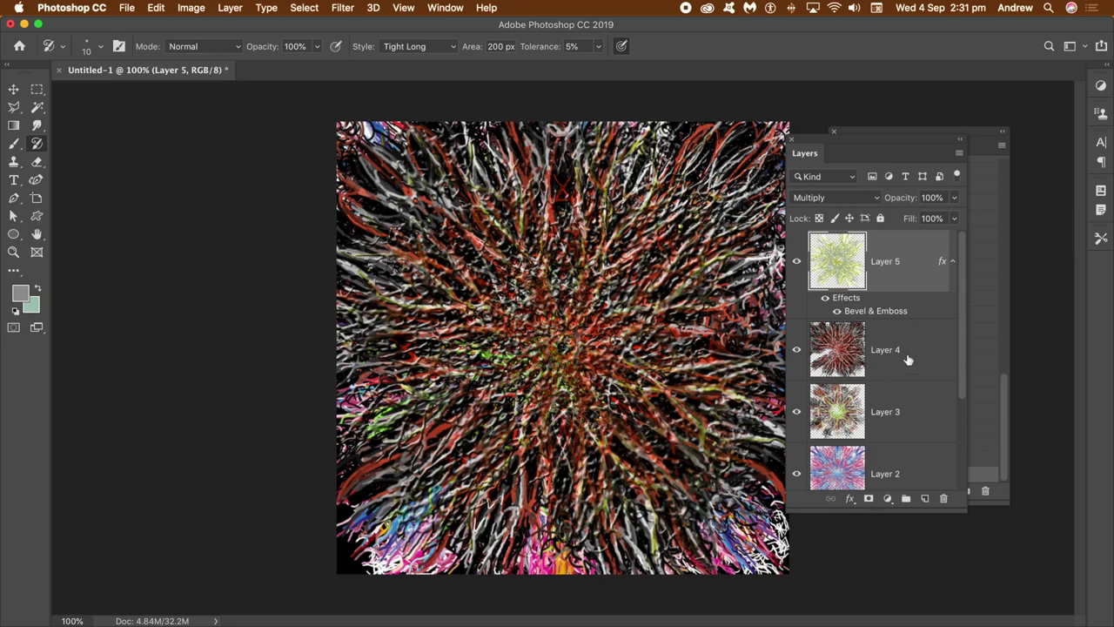
Apply Inner Bevel & Emboss with 220% depth and 8 px size plus one Drop Shadow to Layer 4.
left_click(905, 355)
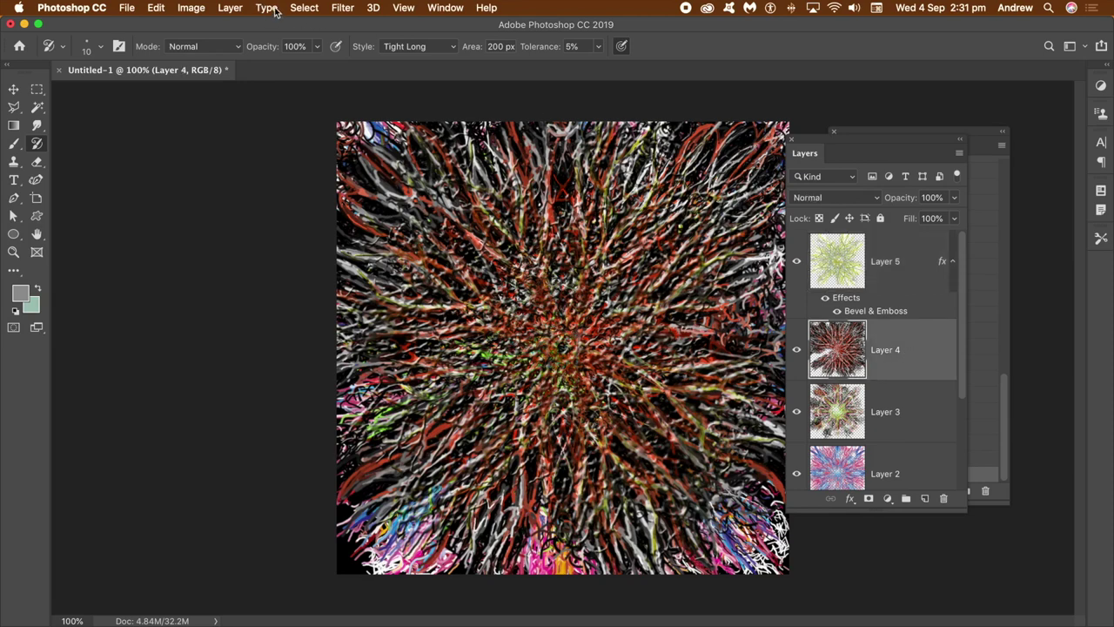
left_click(230, 8)
mouse_move(253, 148)
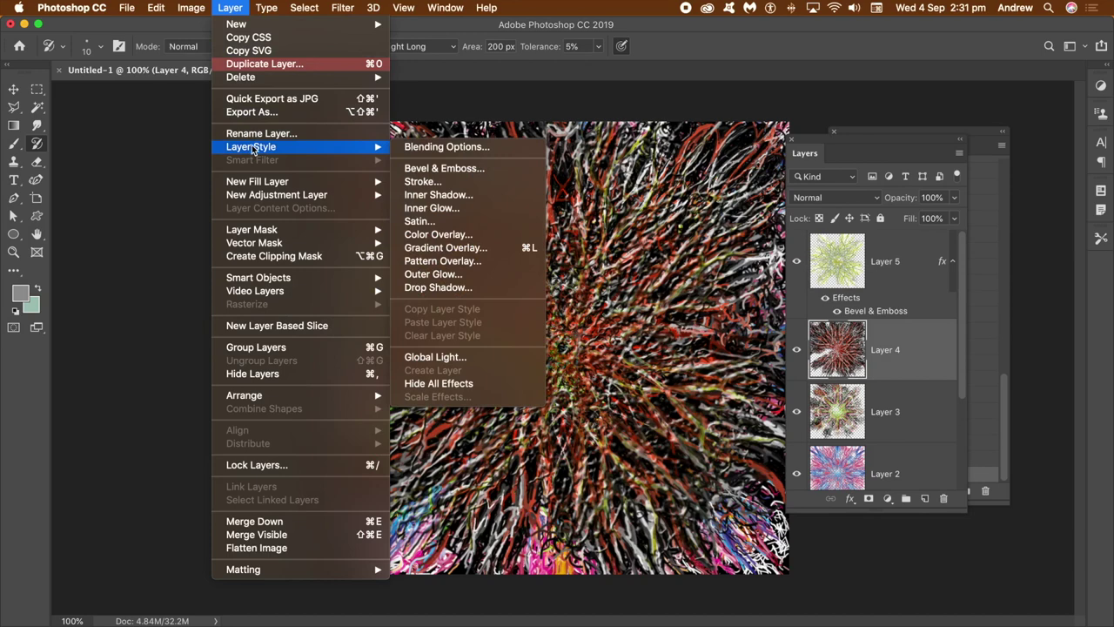
left_click(470, 177)
left_click_drag(434, 121, 839, 80)
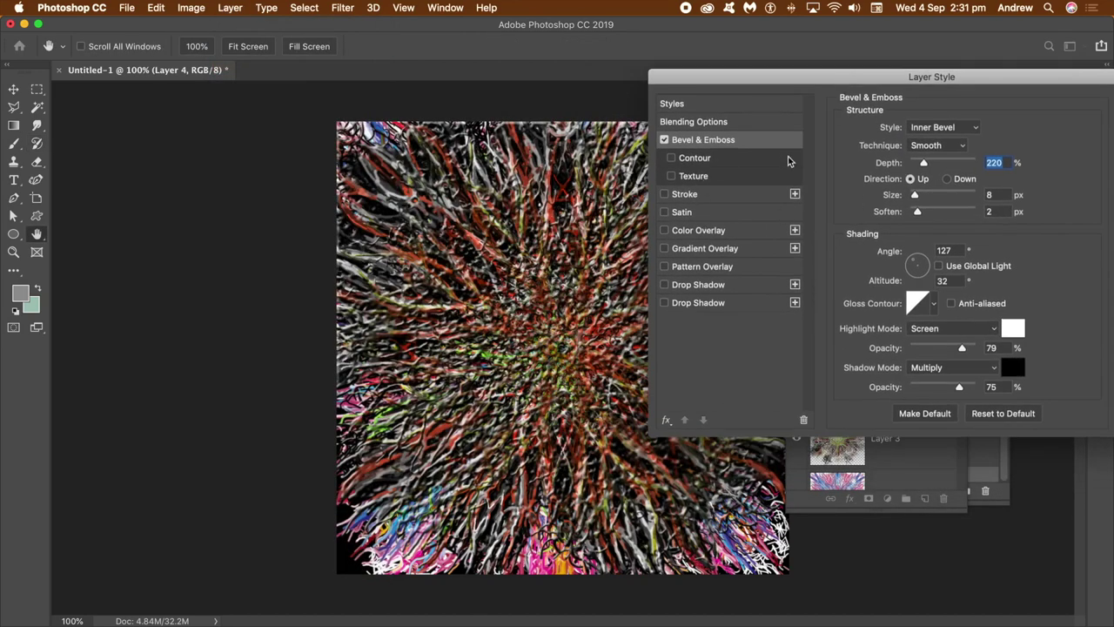
left_click(665, 302)
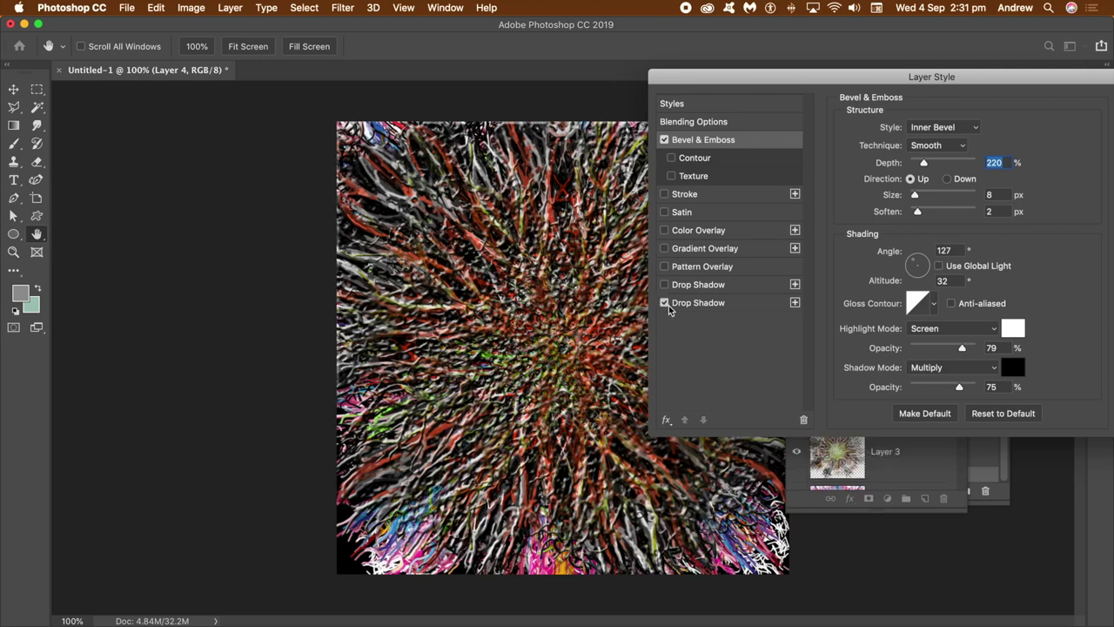
left_click_drag(889, 81, 441, 107)
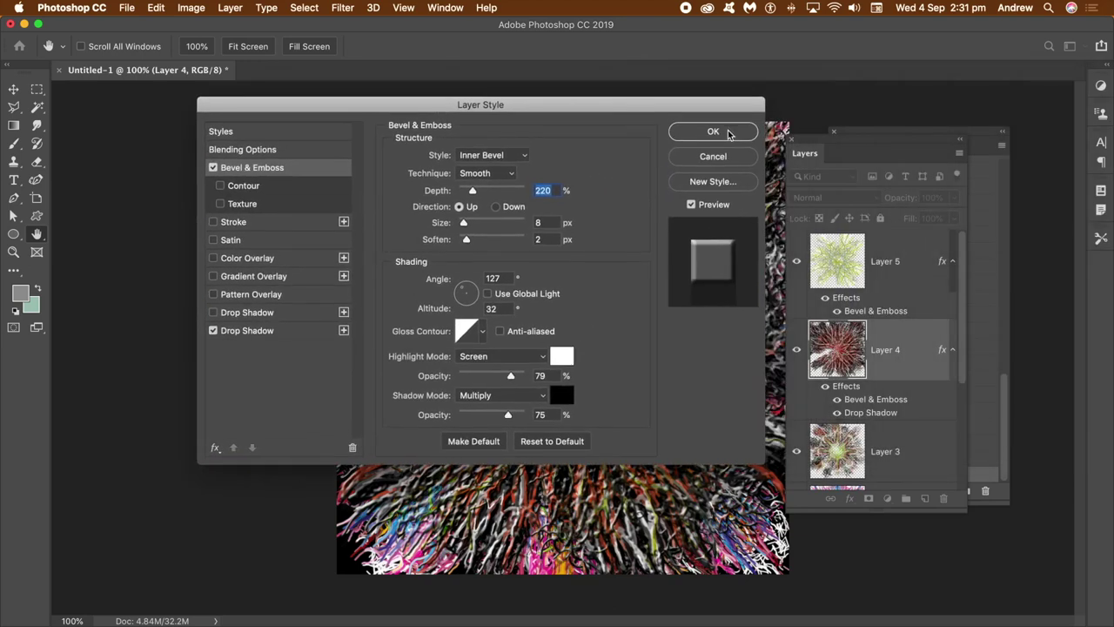
left_click(728, 132)
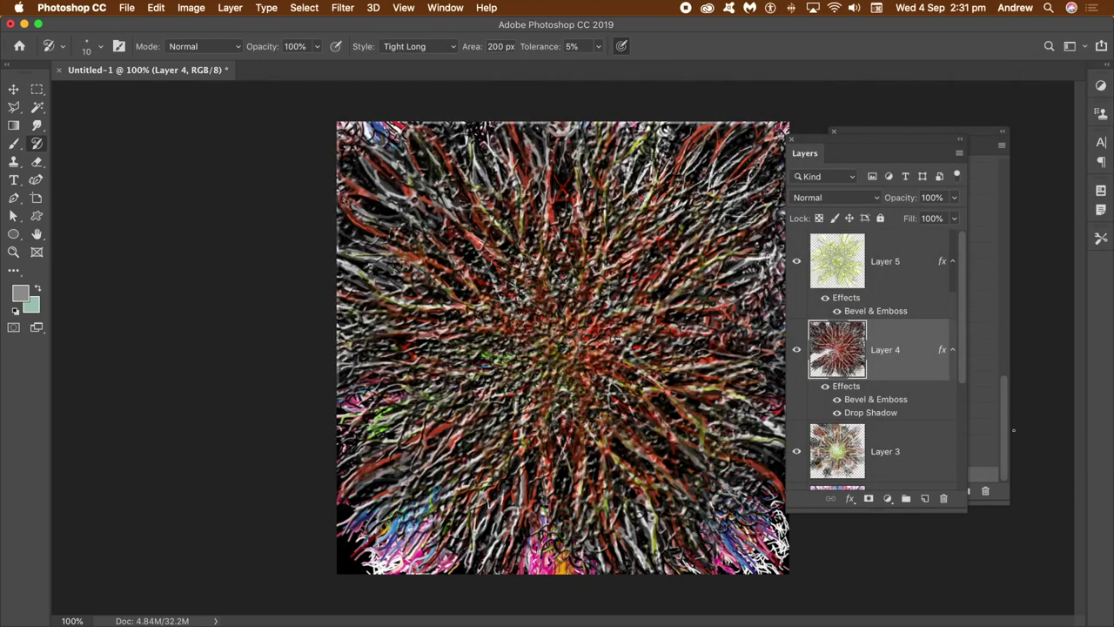
Apply an Inner Bevel & Emboss style to Layer 2 with 313% depth, 18 px size and 2 px soften.
left_click_drag(964, 336, 939, 418)
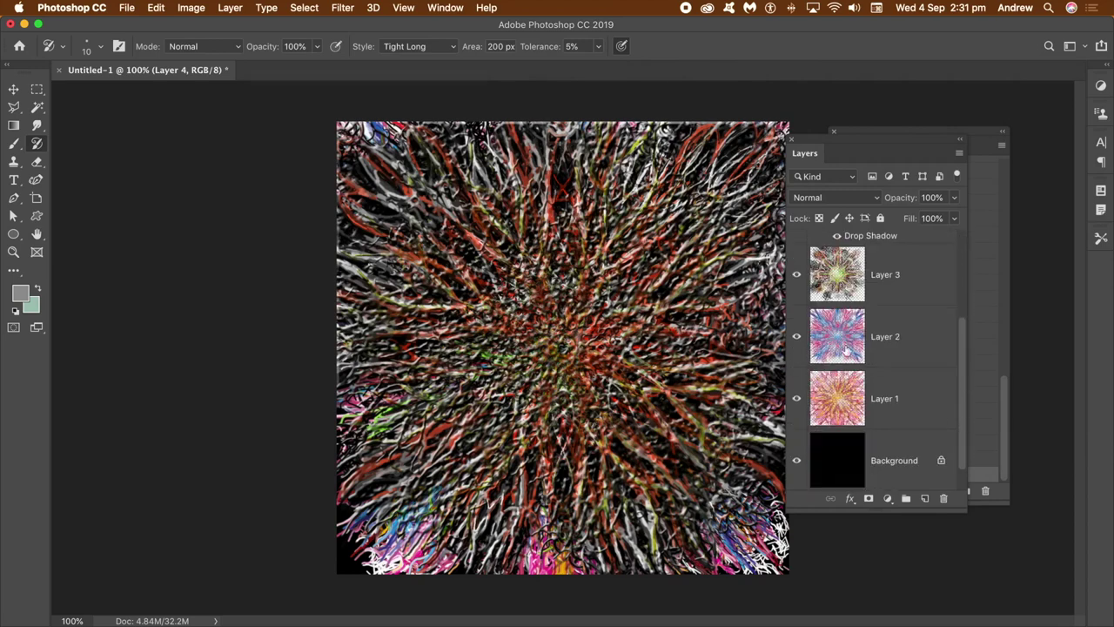
left_click(893, 343)
left_click(230, 8)
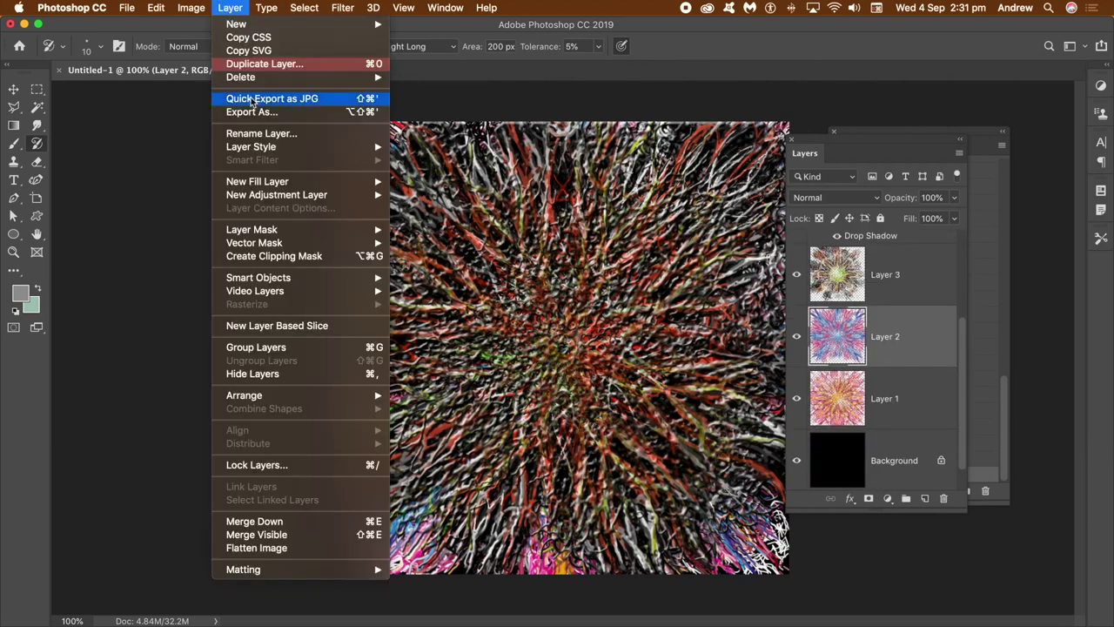
mouse_move(259, 148)
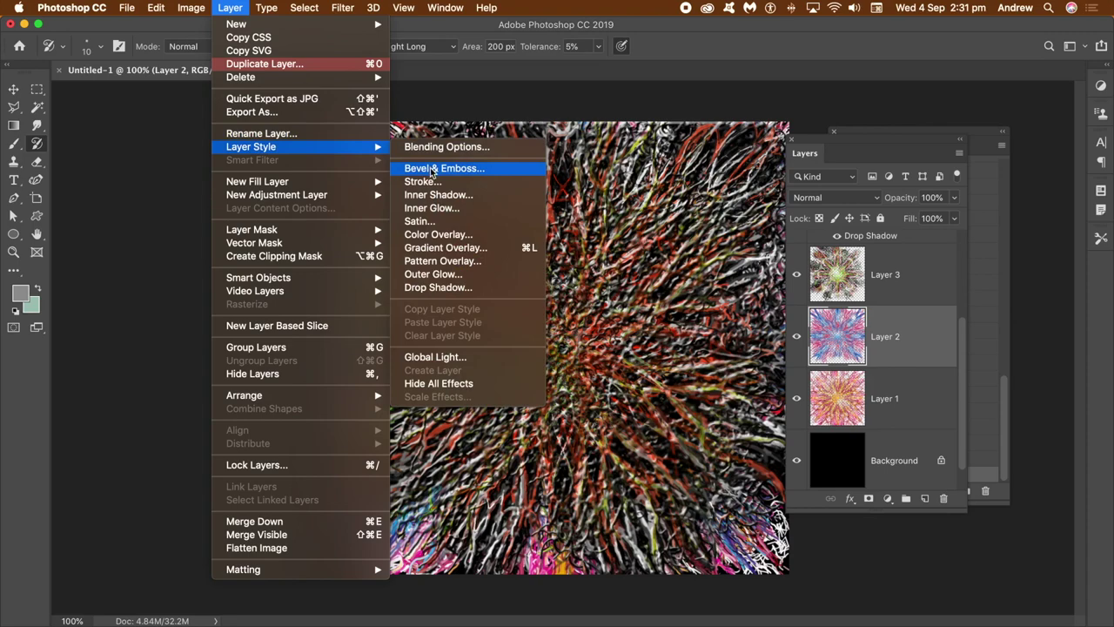
left_click(439, 168)
left_click_drag(465, 116, 901, 164)
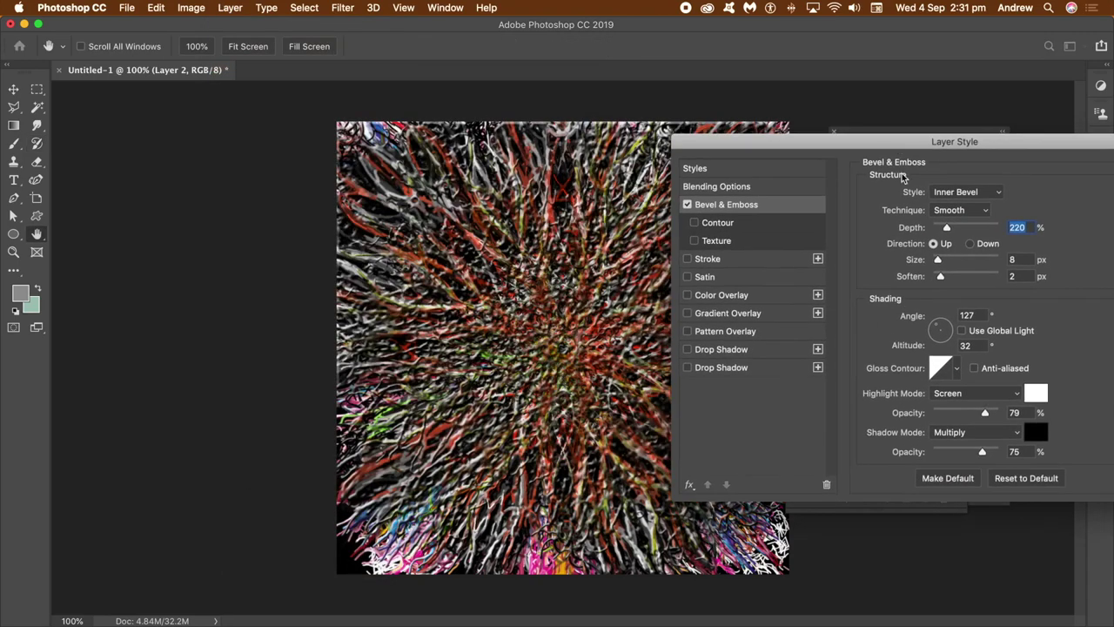
left_click_drag(940, 262, 942, 261)
left_click_drag(935, 143, 793, 145)
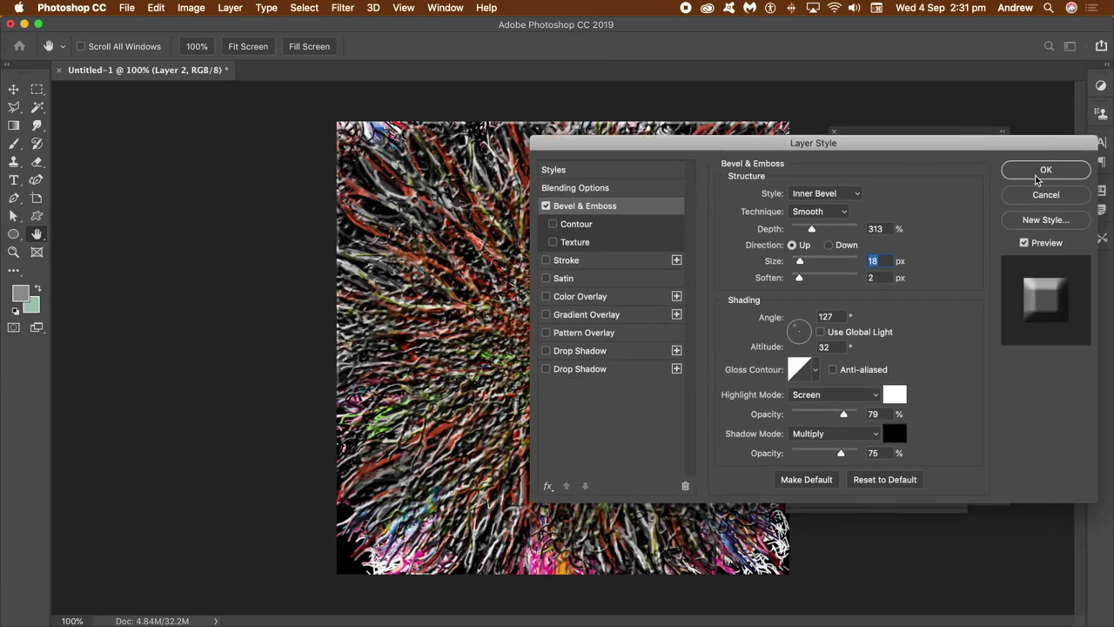
left_click(1030, 173)
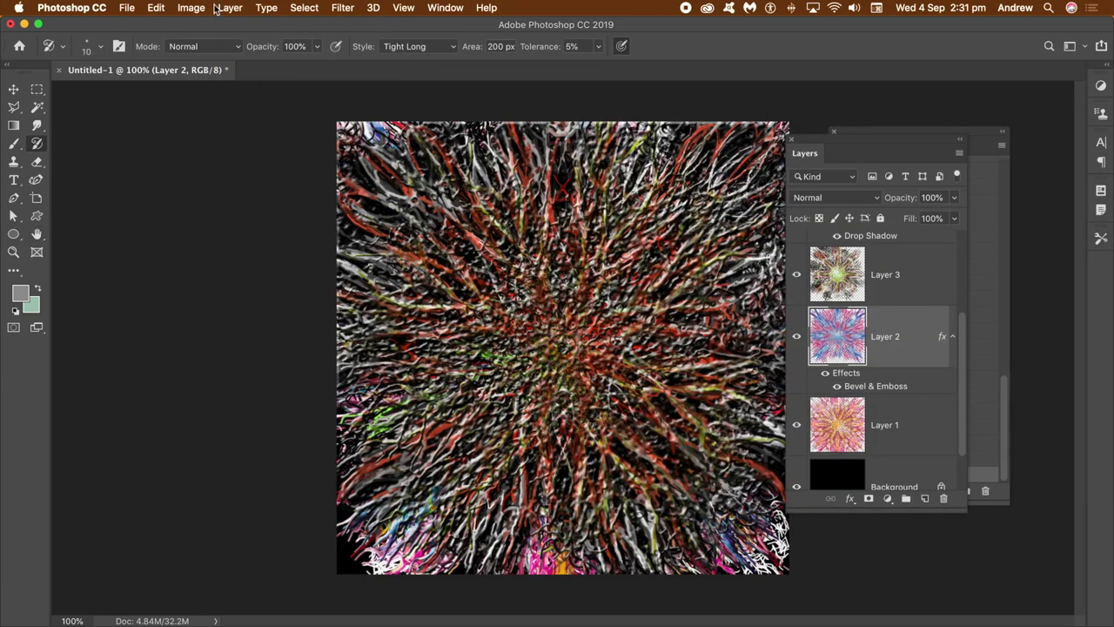
Flatten the image and apply a Vibrance adjustment with vibrance +37 and saturation +72.
left_click(229, 7)
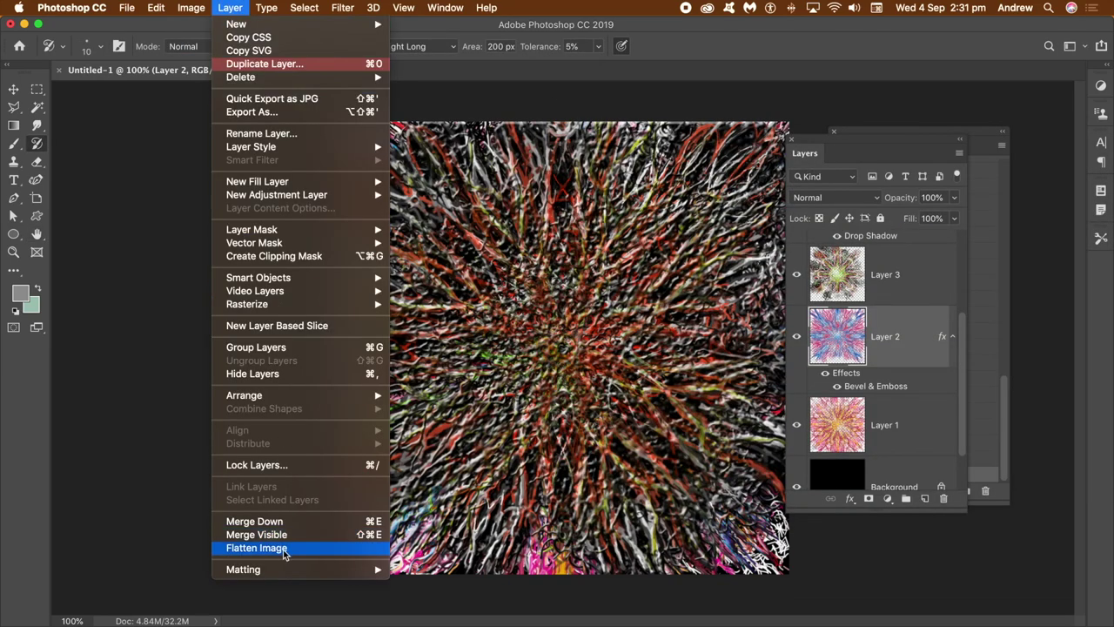
left_click(284, 548)
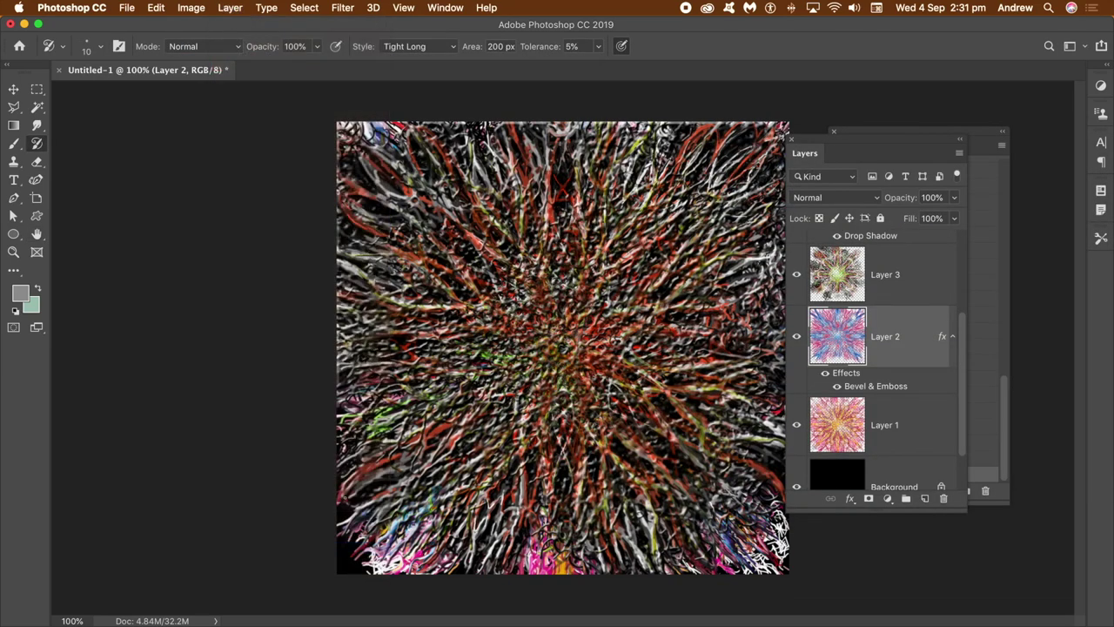
left_click(190, 8)
mouse_move(204, 45)
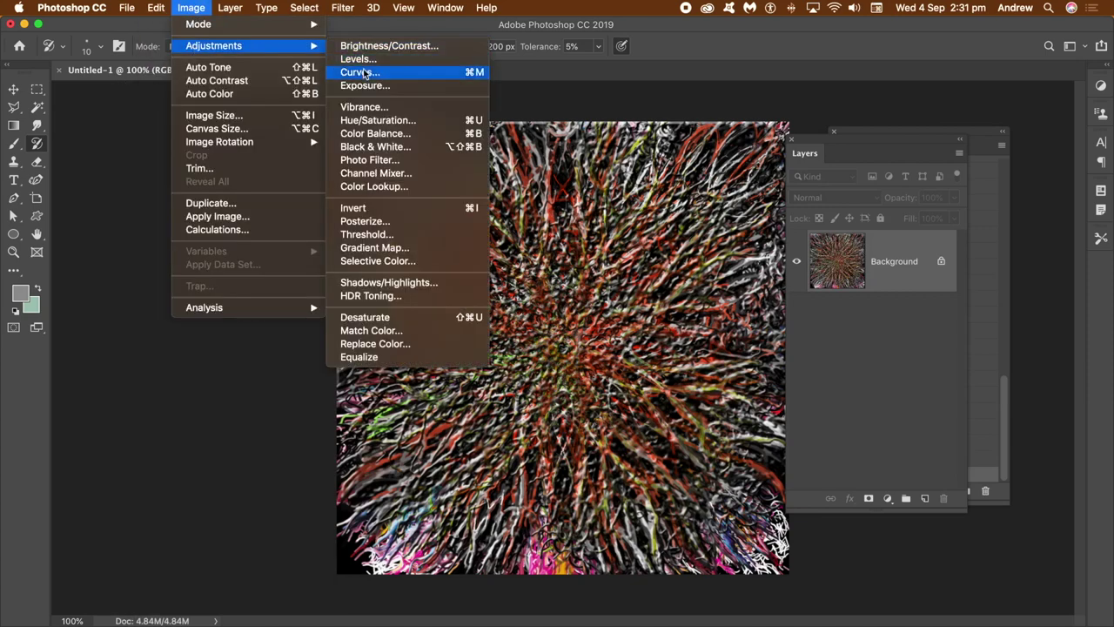
left_click(363, 107)
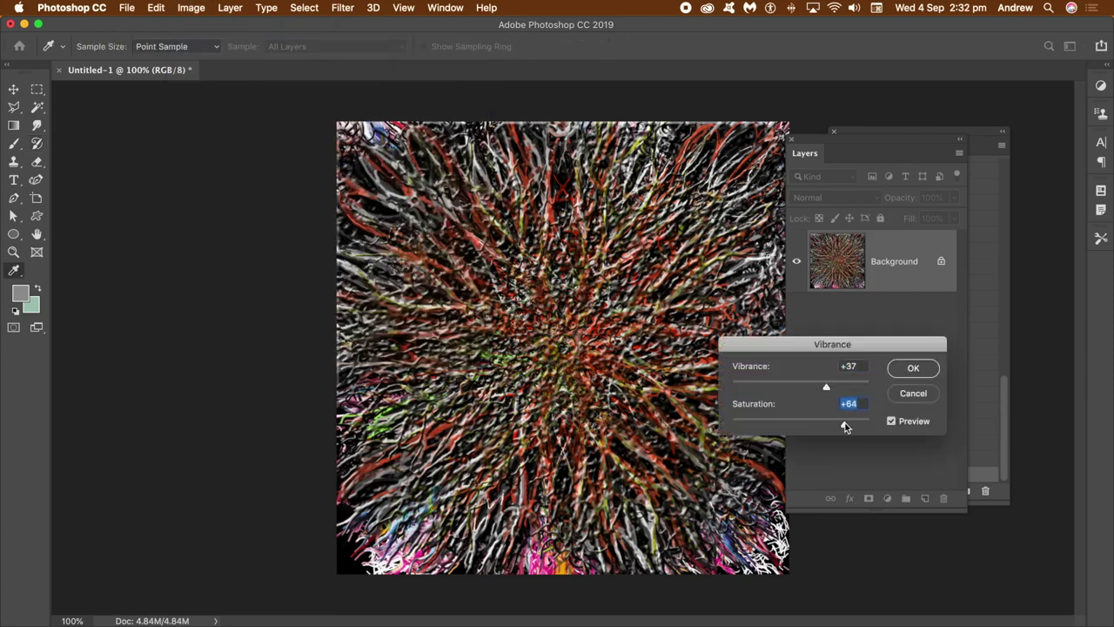
left_click_drag(845, 426, 846, 427)
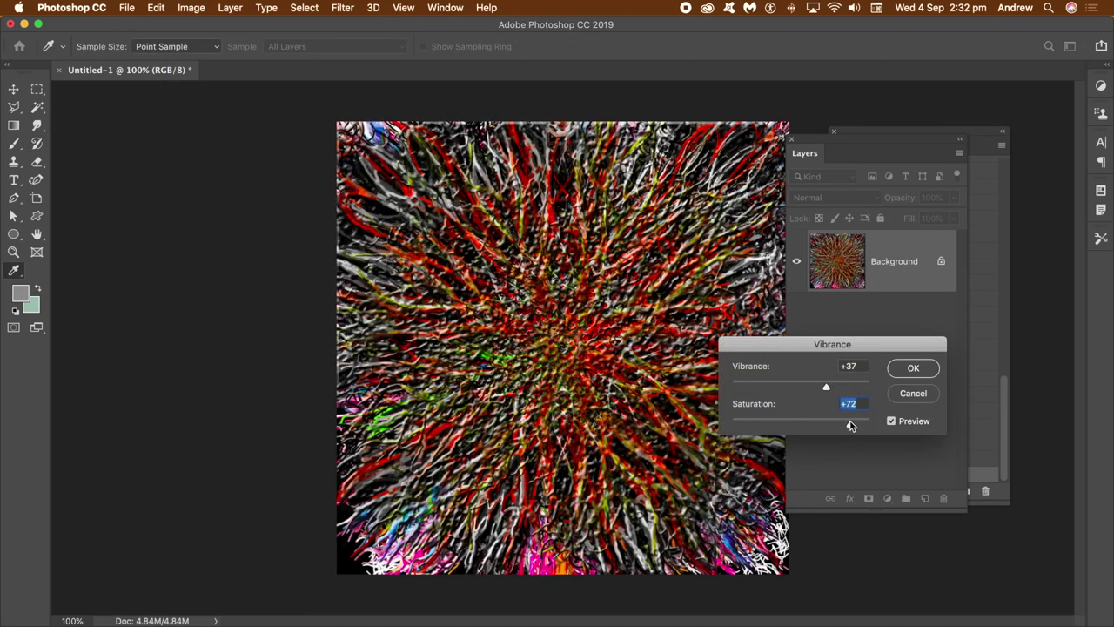
left_click(926, 370)
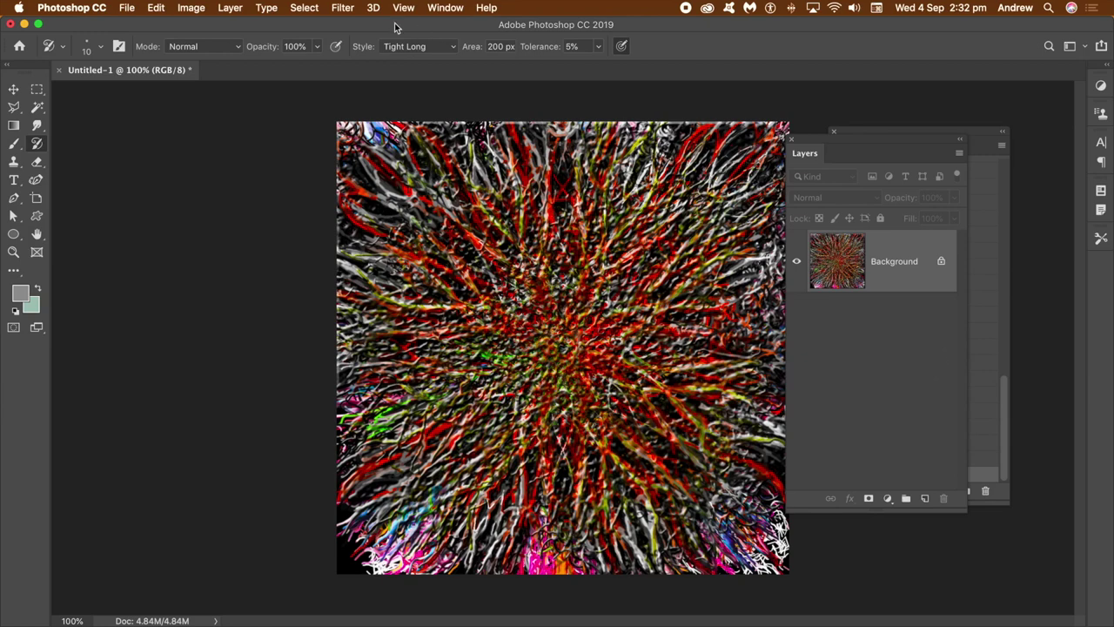
Apply the Oil Paint filter with stylization 9.2, cleanliness 9.4, scale 4.4 and bristle detail 2.9, without lighting.
left_click(344, 8)
mouse_move(442, 269)
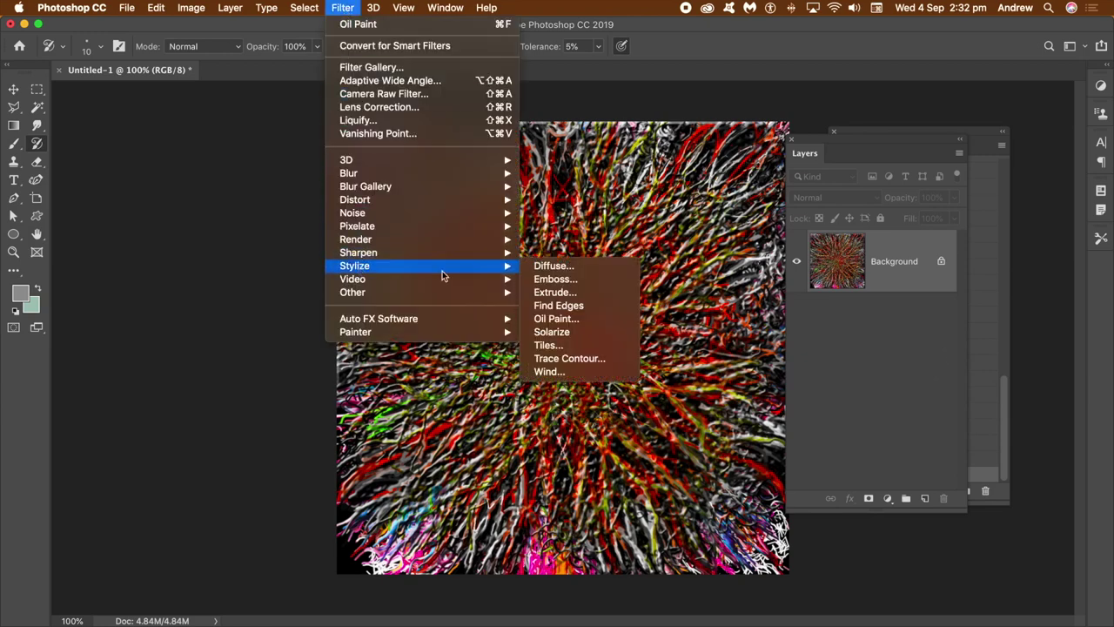
left_click(555, 326)
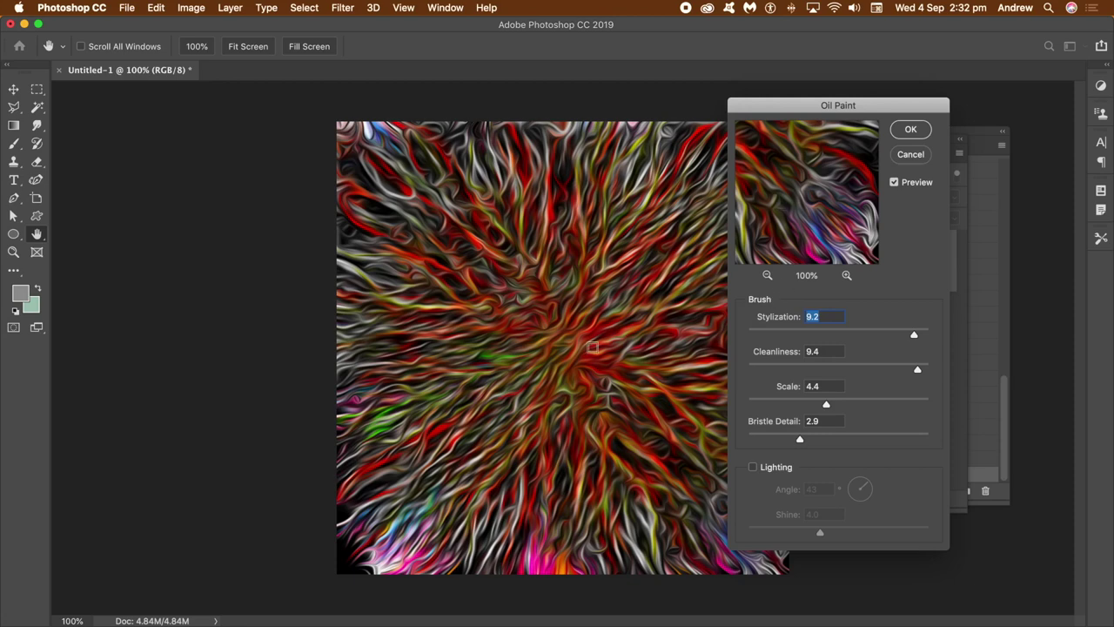
left_click(912, 130)
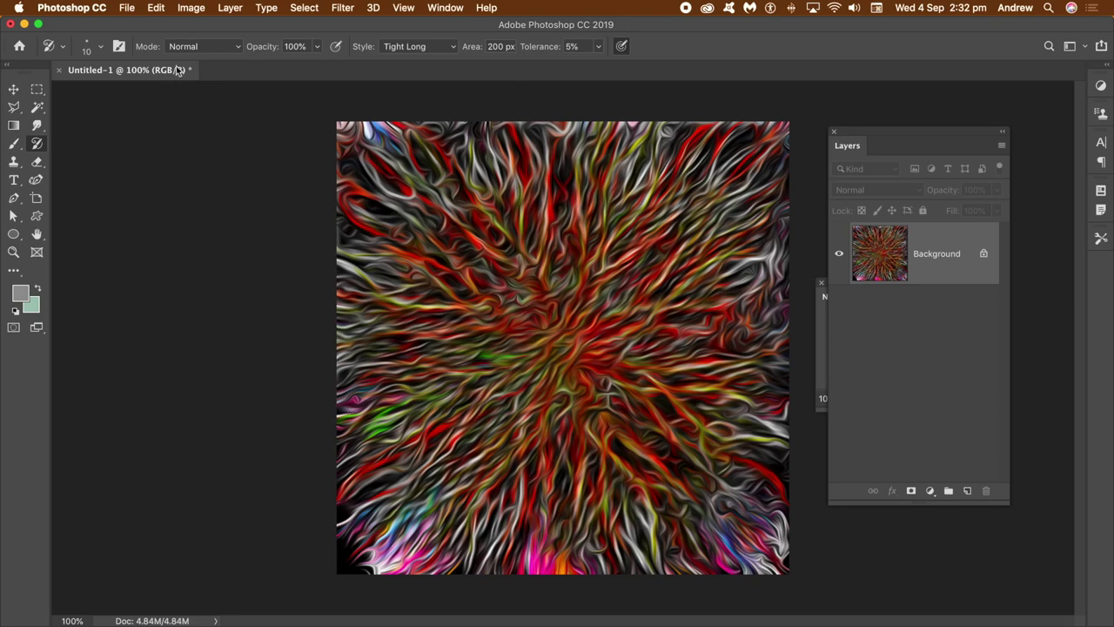
Brighten the flattened image with a Levels adjustment, setting the RGB white input level to 163.
left_click(194, 9)
mouse_move(212, 47)
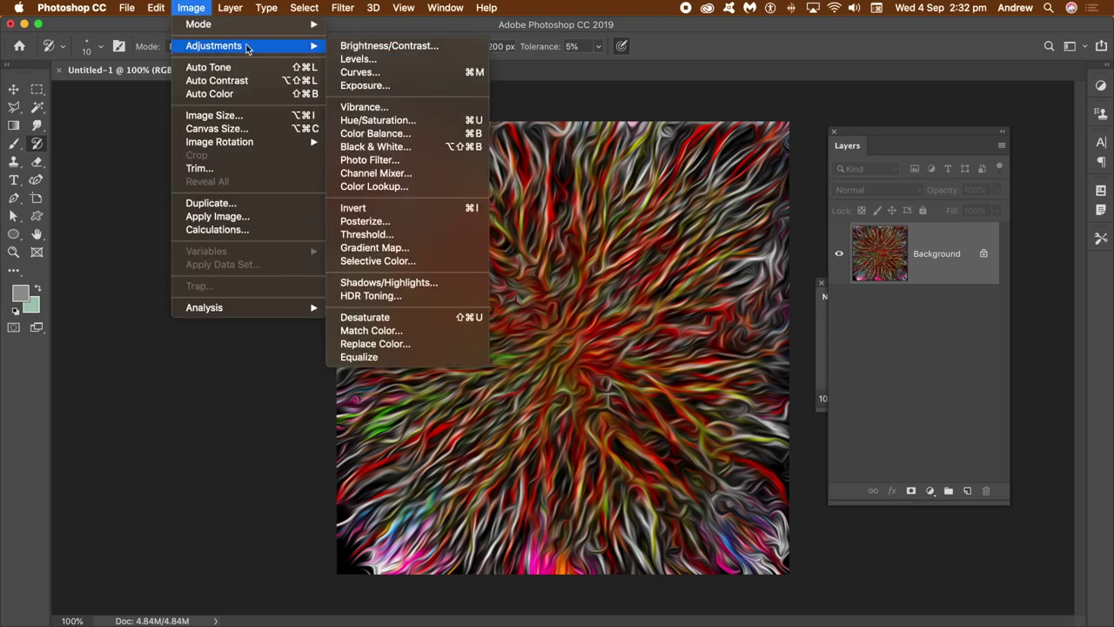
left_click(366, 60)
left_click_drag(297, 389, 234, 393)
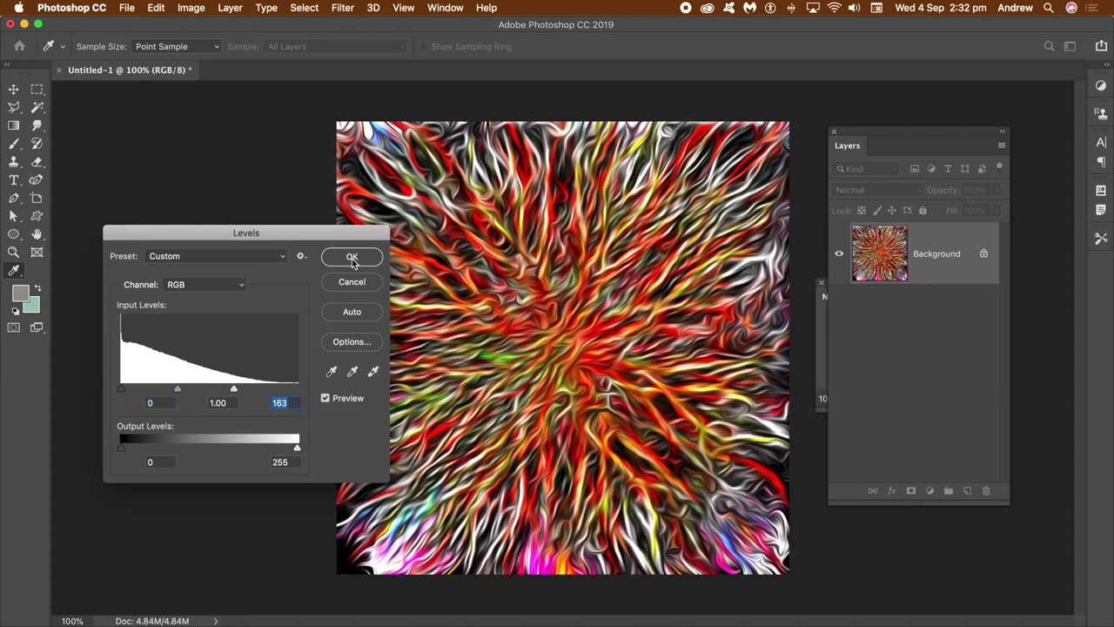
left_click(352, 259)
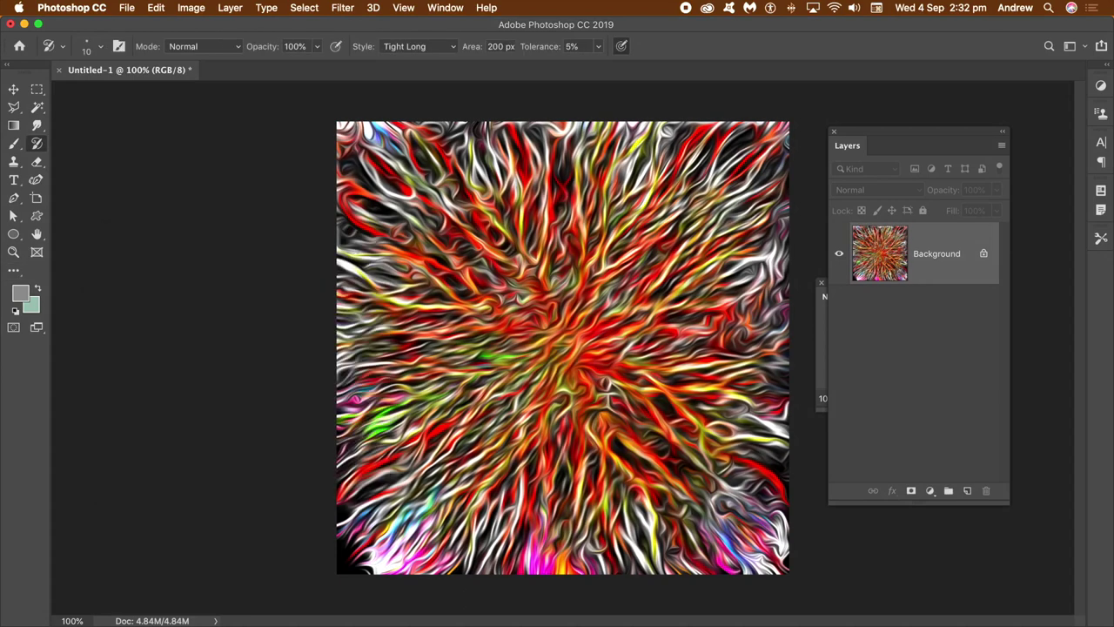